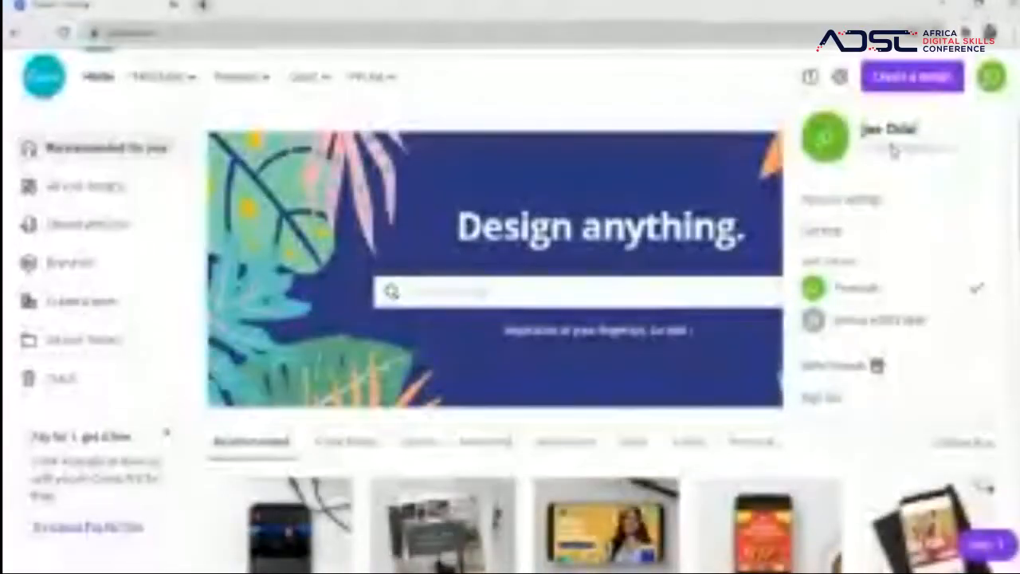
Open the collection of all saved designs and browse through its thumbnails.
click(910, 318)
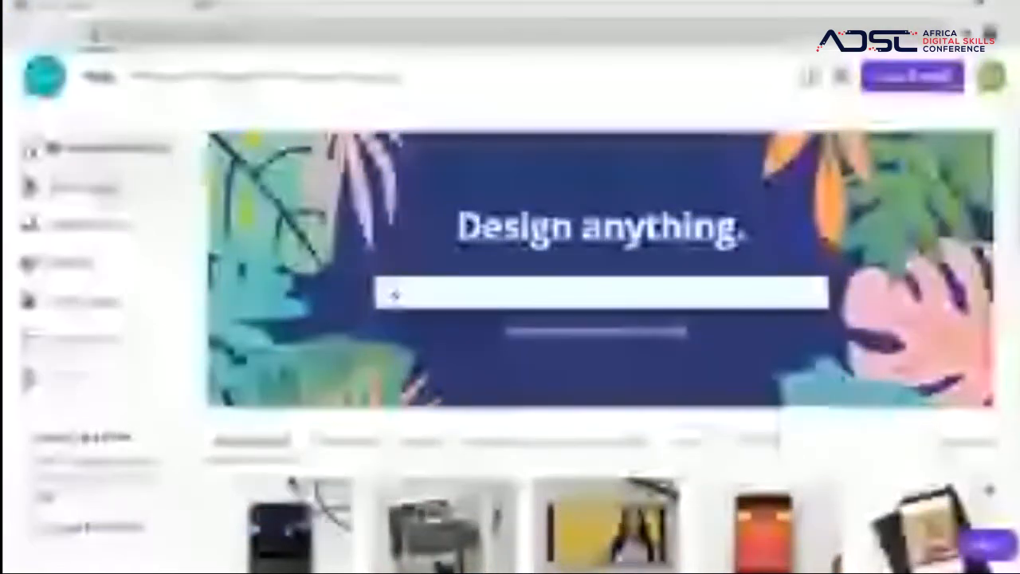
click(110, 187)
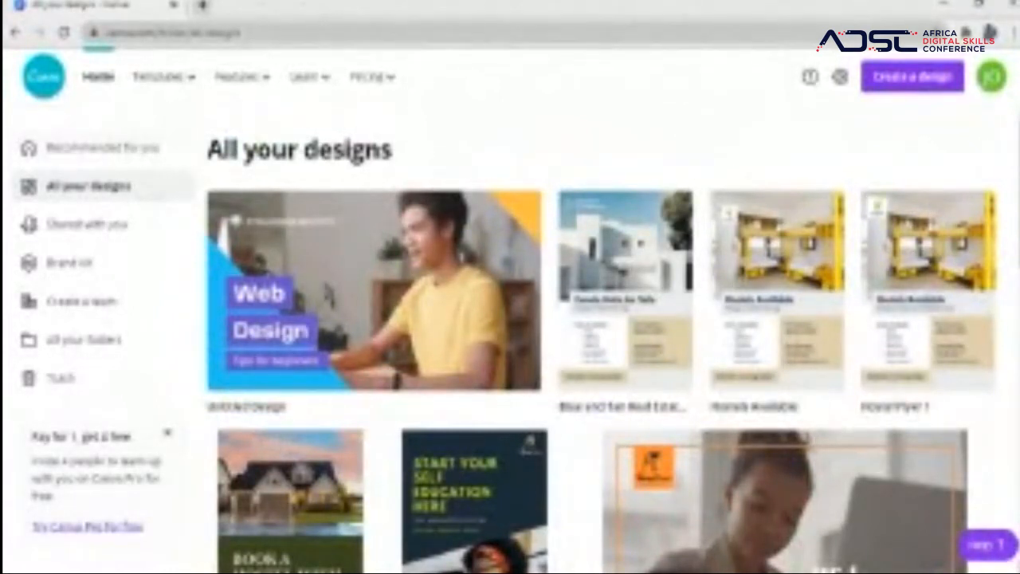
scroll(611, 339, down, 1)
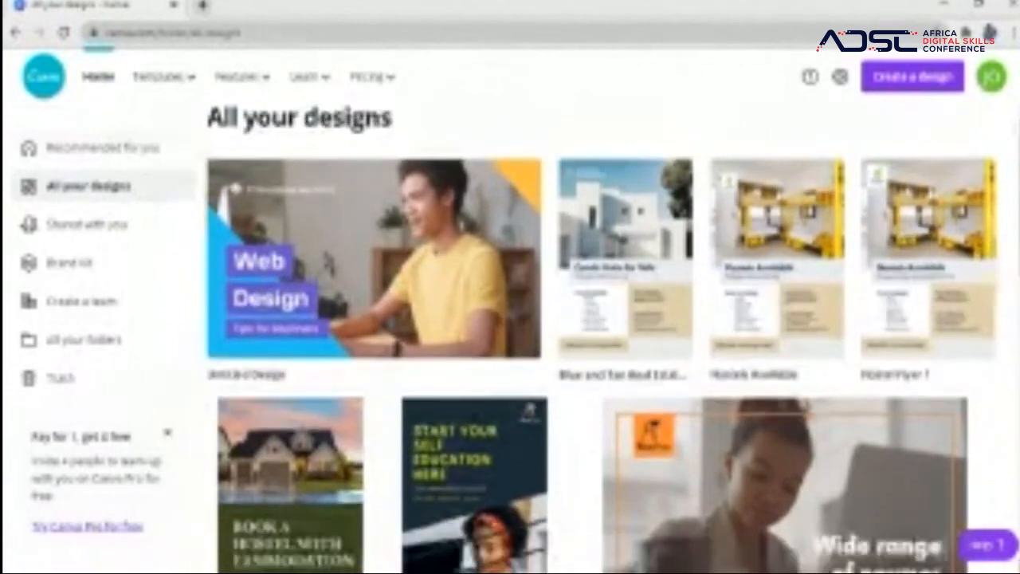
scroll(600, 318, down, 4)
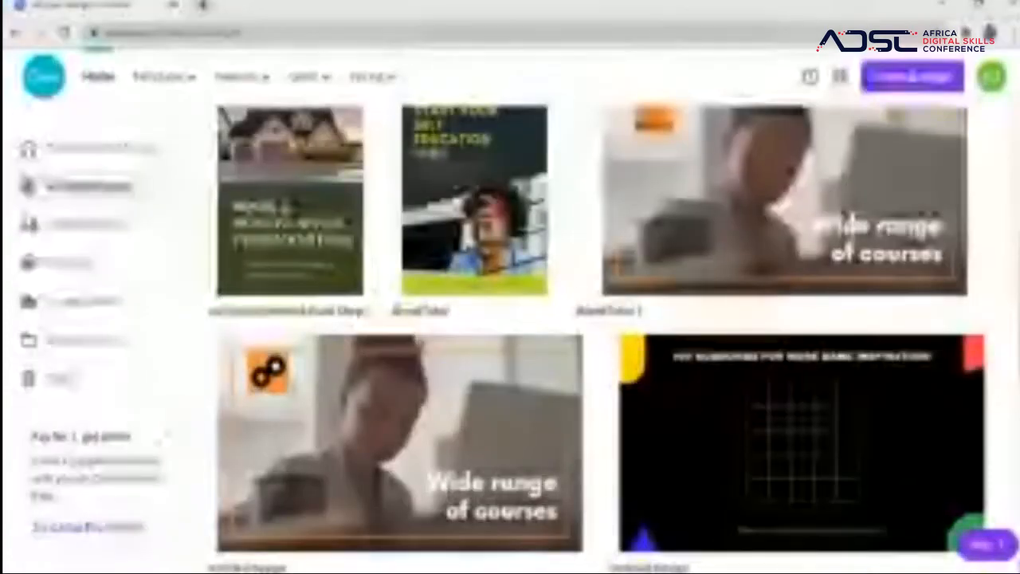
scroll(598, 335, down, 5)
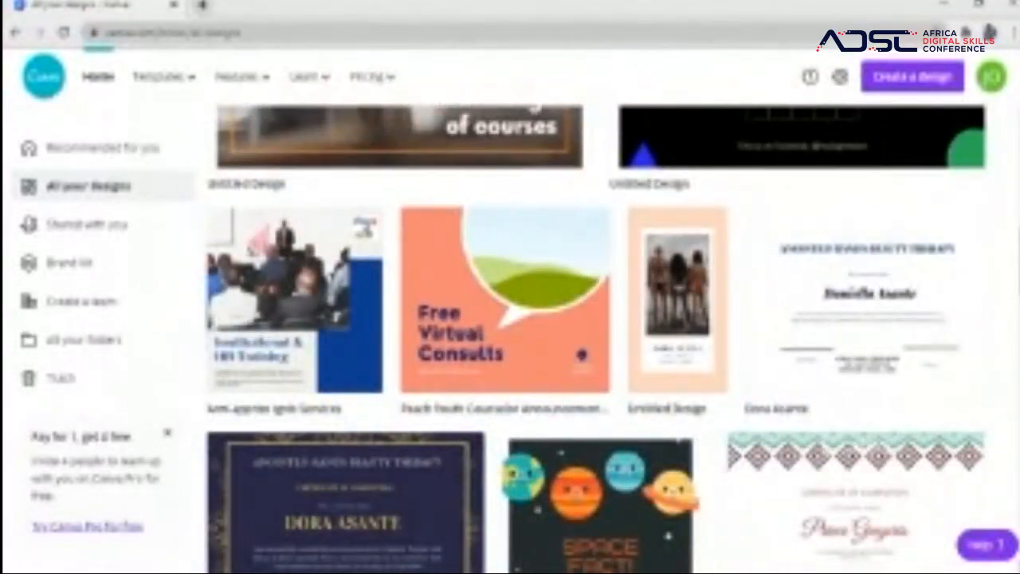
scroll(598, 335, down, 2)
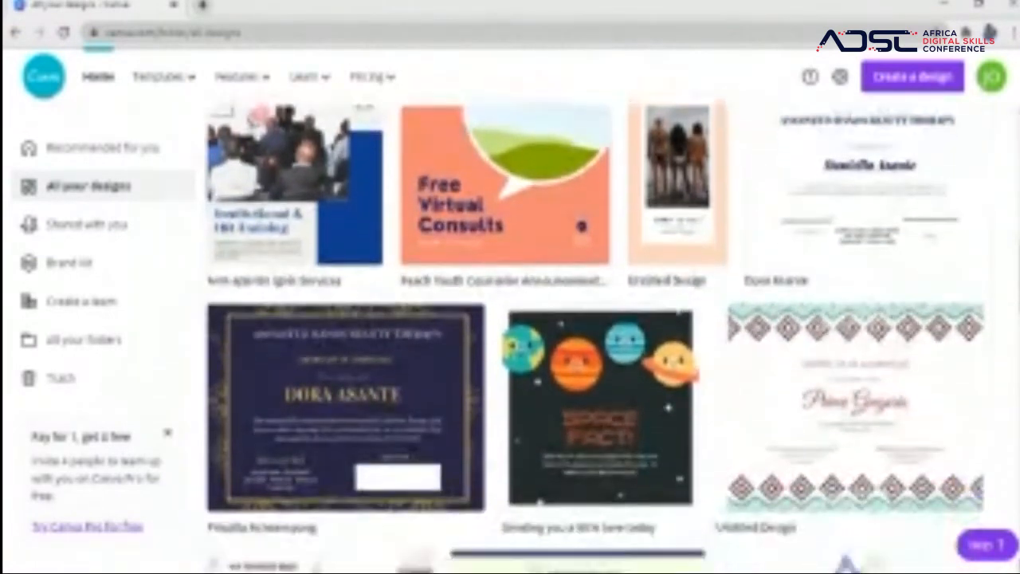
View the designs shared with the account and look over the Brand Kit's logos, colors and fonts.
click(120, 231)
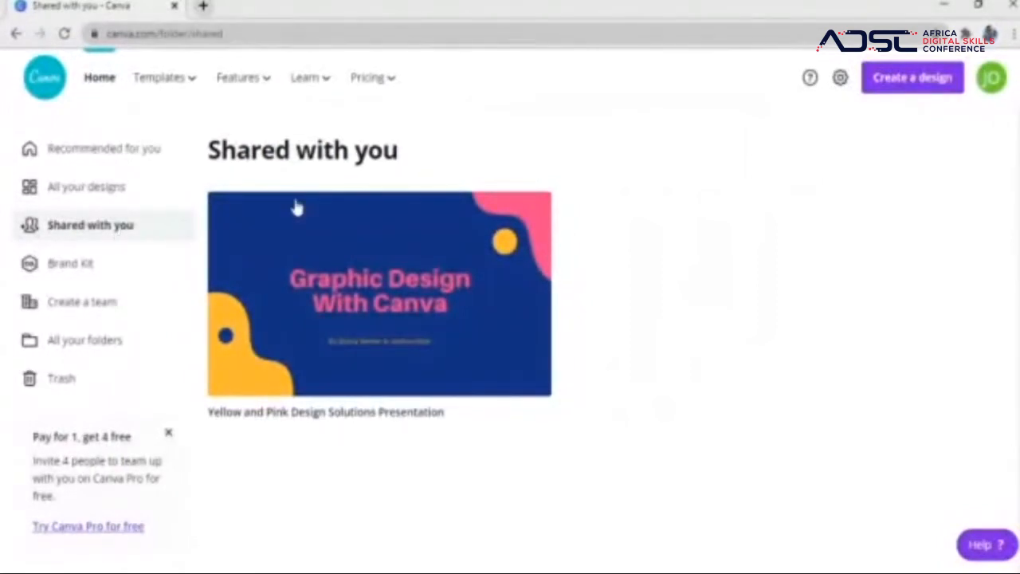
click(88, 275)
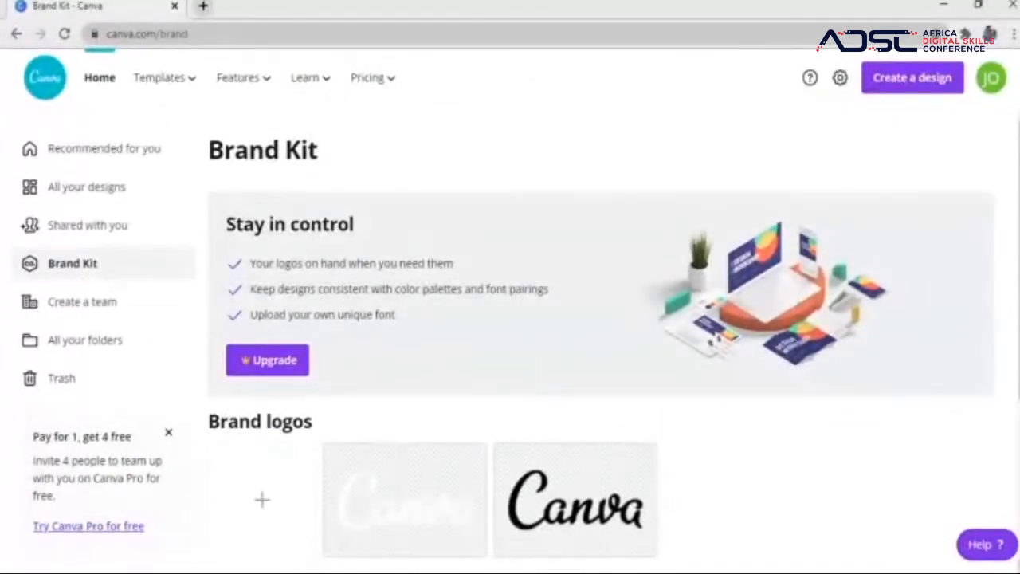
scroll(614, 342, down, 1)
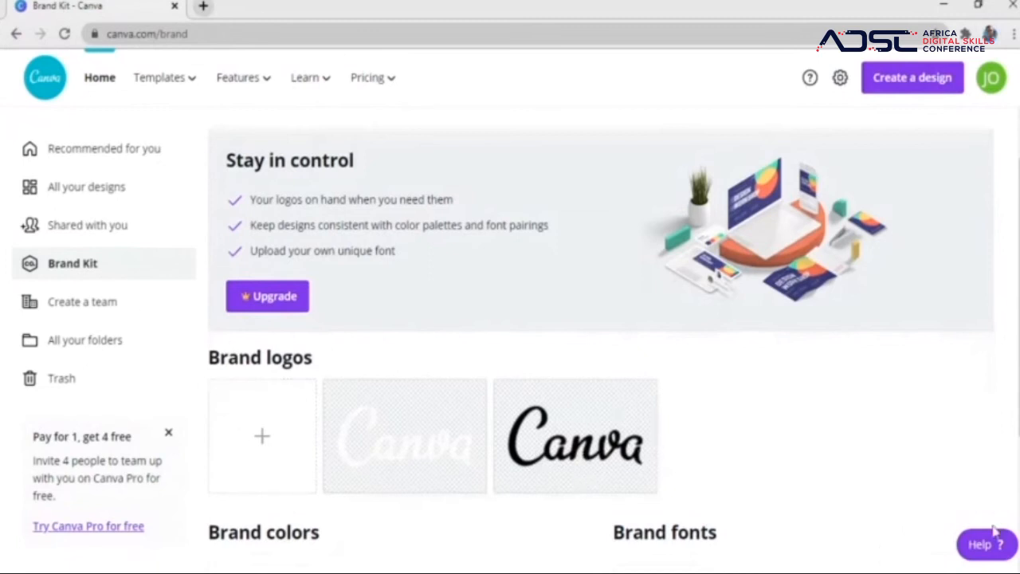
scroll(605, 341, down, 1)
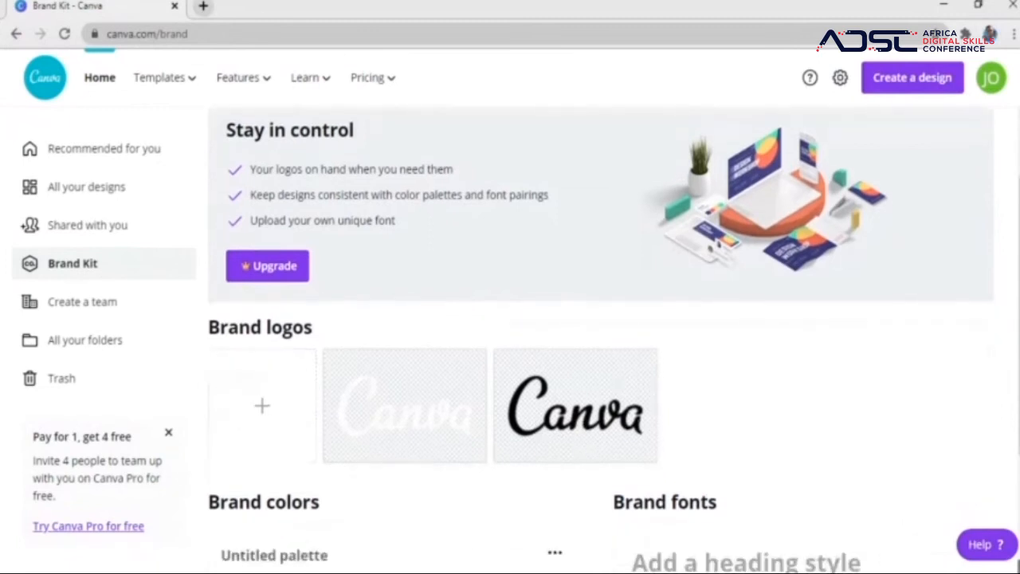
scroll(606, 341, down, 3)
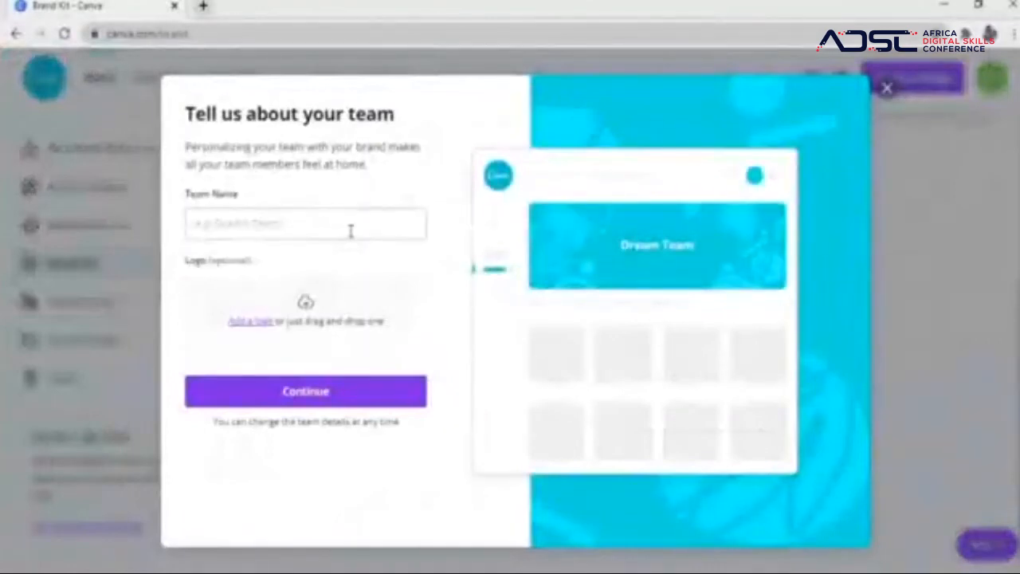
Close the team creation form without naming a team and view the folders overview.
click(350, 229)
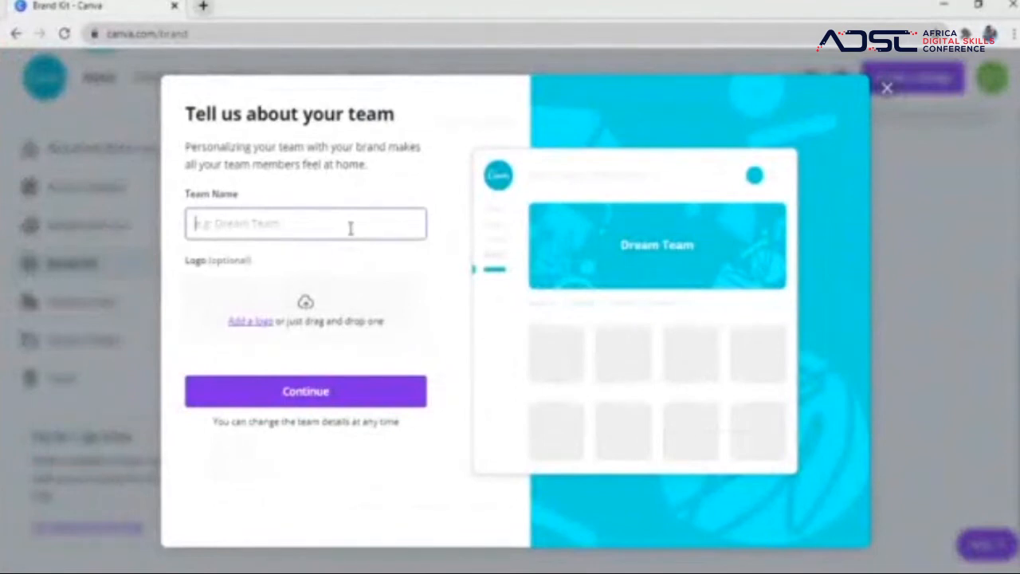
click(887, 87)
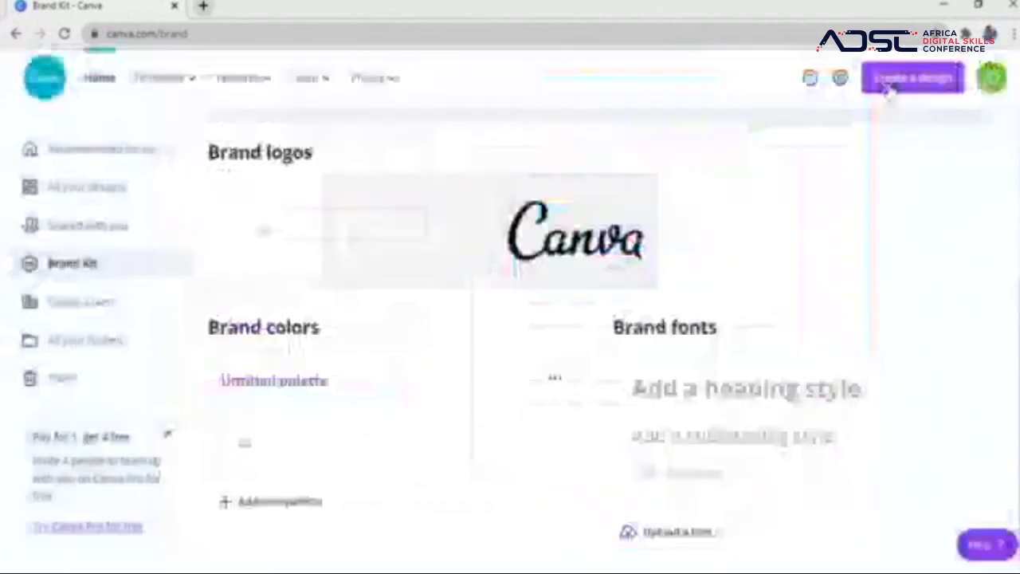
click(99, 341)
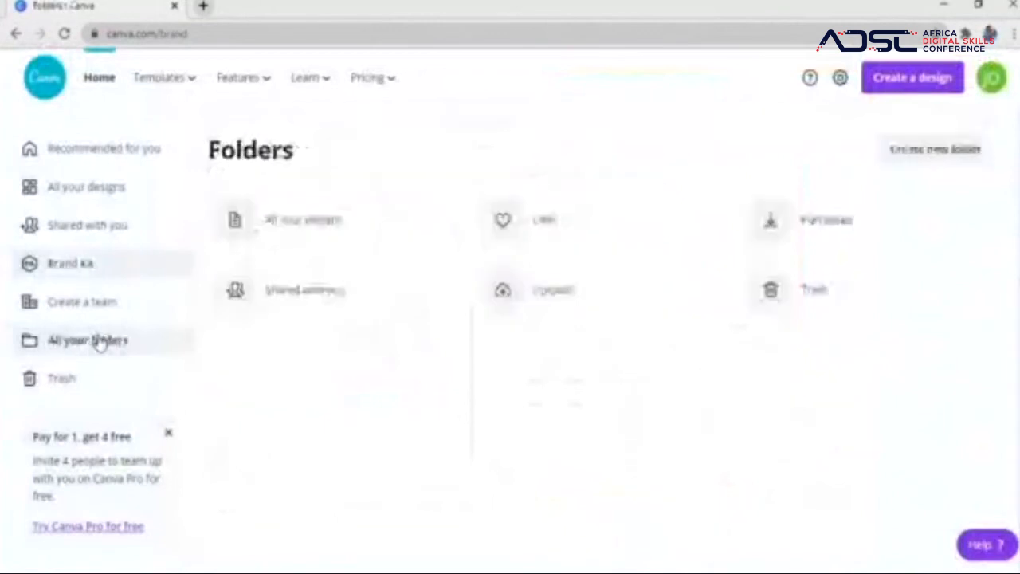
Check the trash for deleted designs and deleted photos.
click(92, 380)
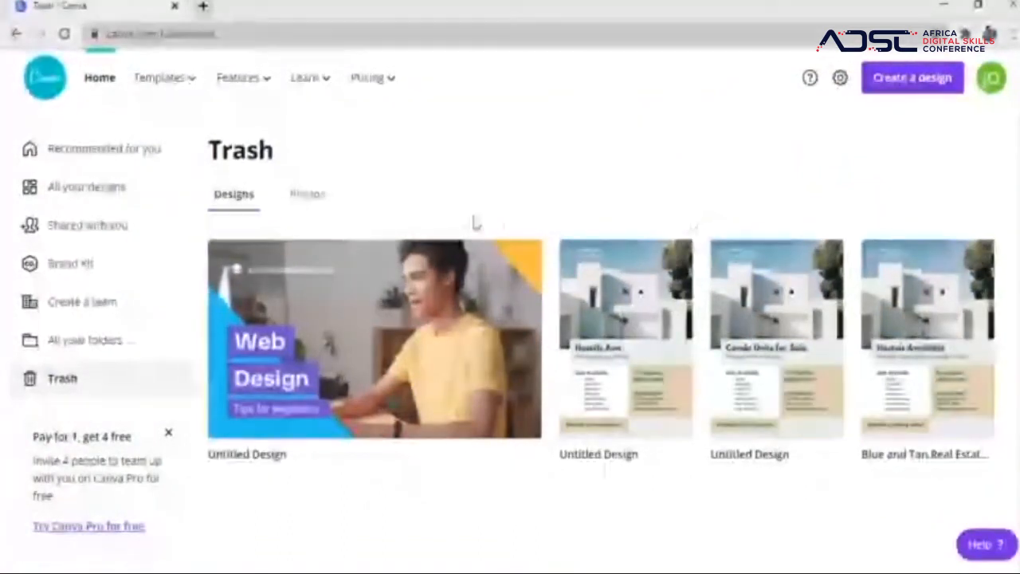
click(318, 200)
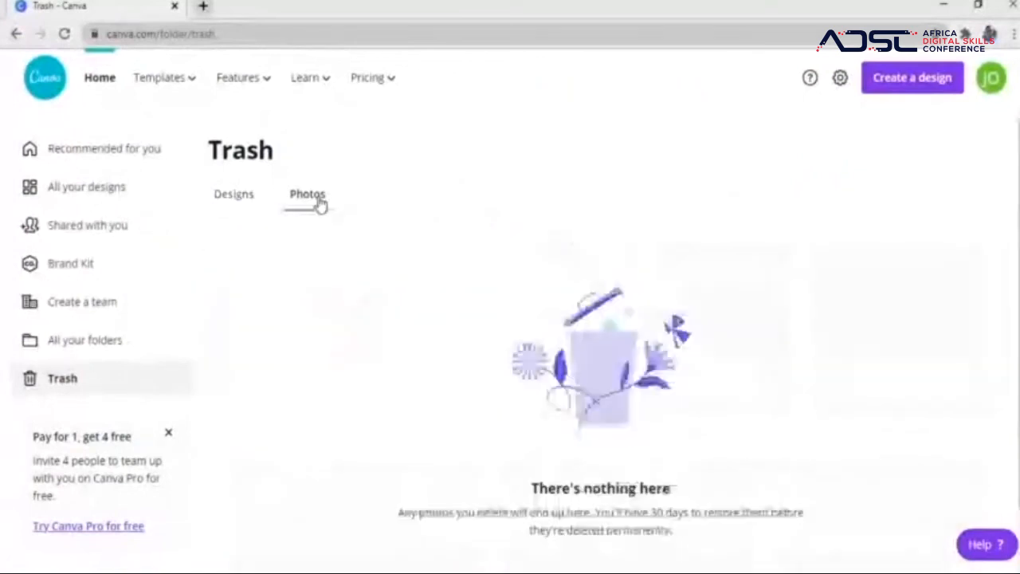
click(235, 199)
click(295, 200)
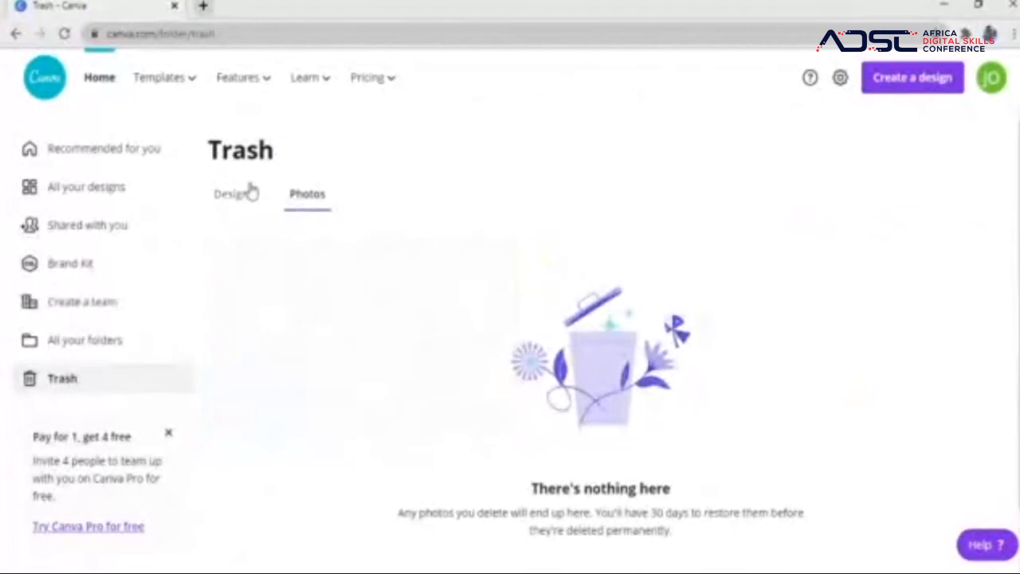
click(231, 198)
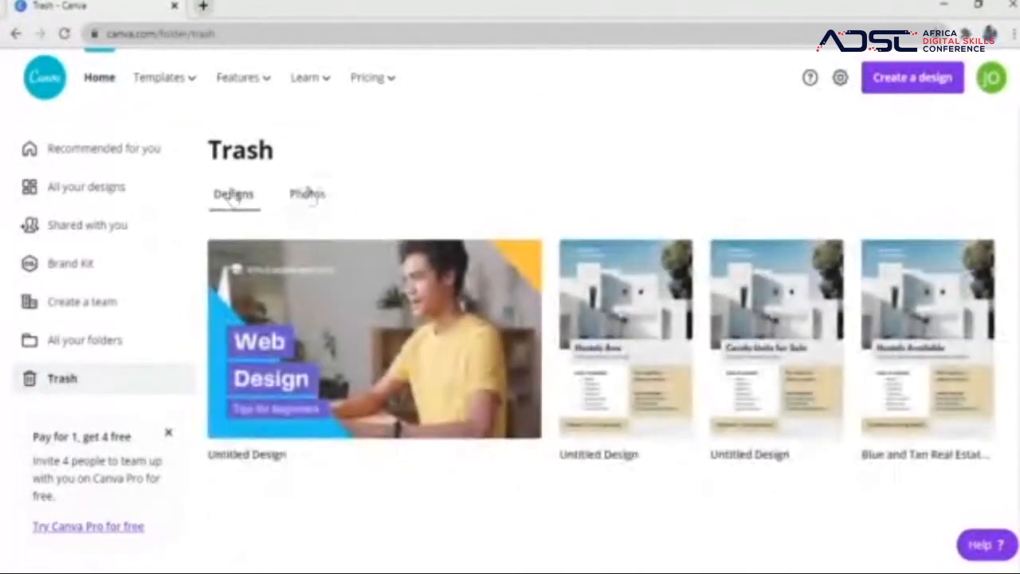
click(308, 193)
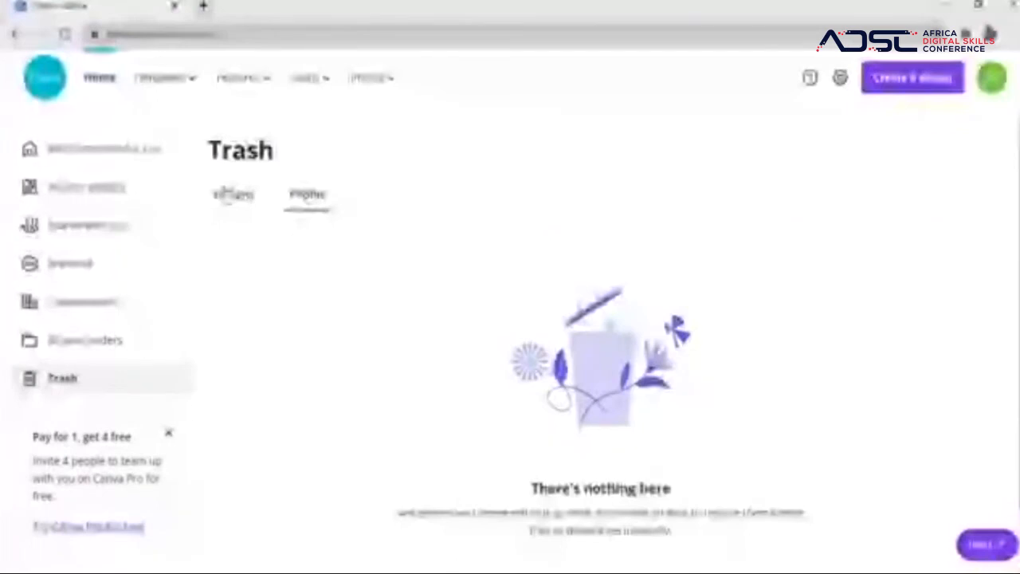
click(231, 195)
Return to the home page and search for "flyer" to browse the suggested flyer types.
click(144, 150)
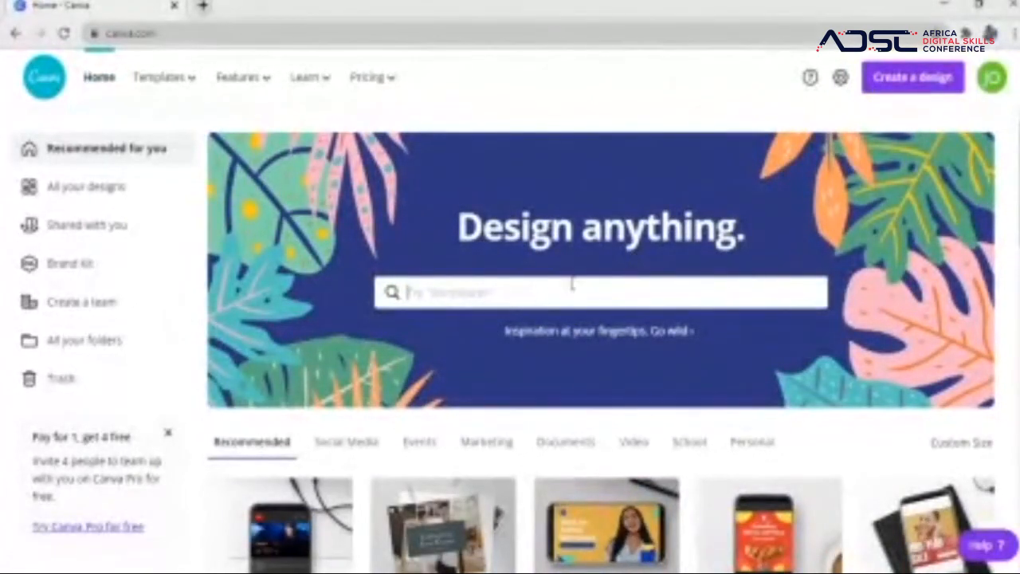
click(633, 291)
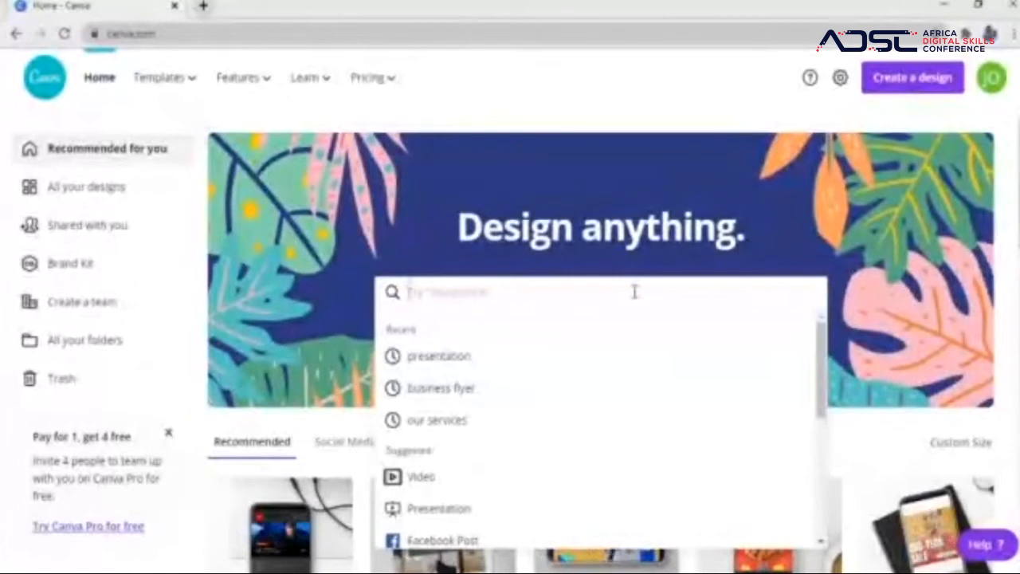
text(i)
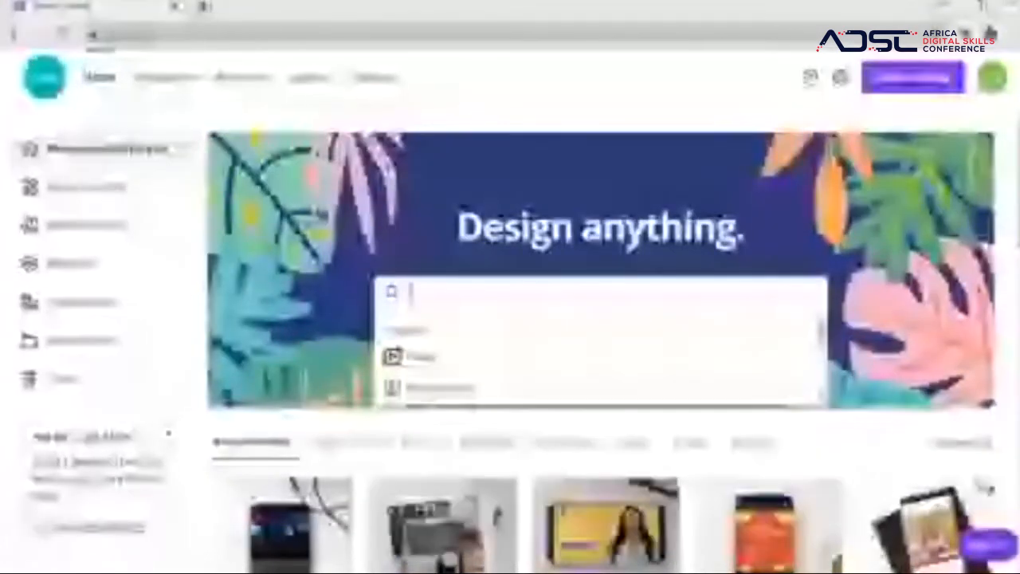
text(ly)
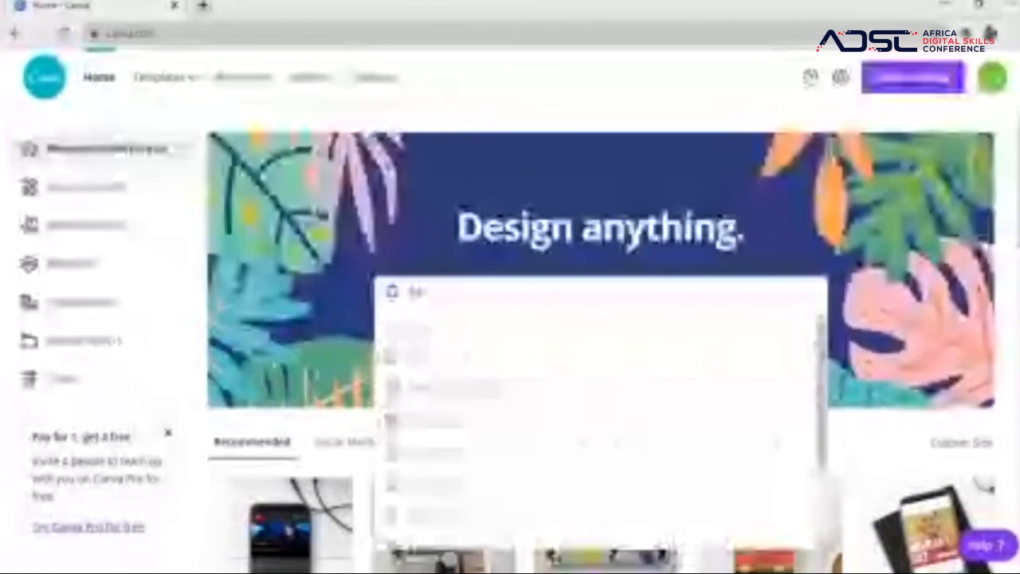
text(er)
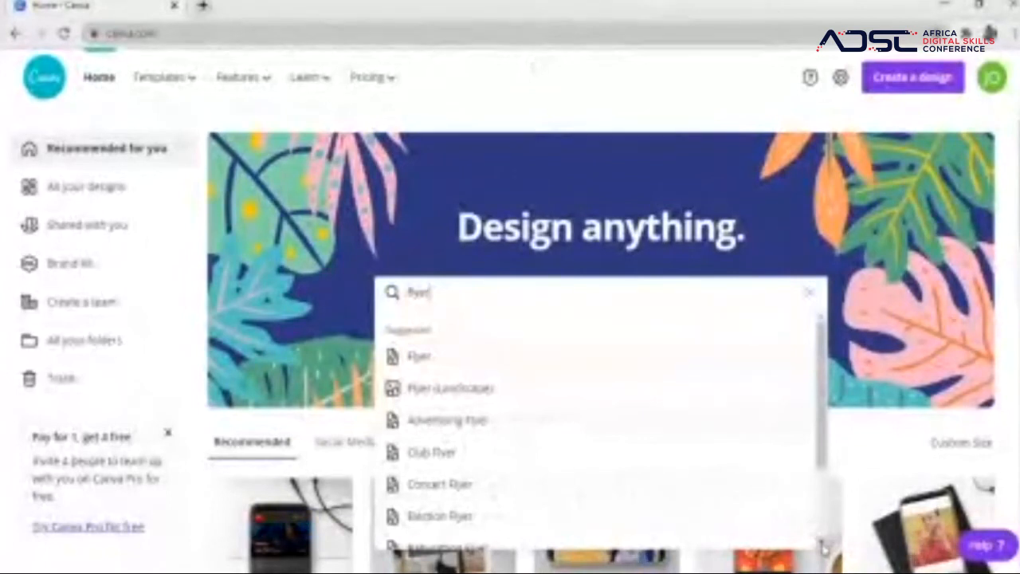
scroll(823, 548, down, 1)
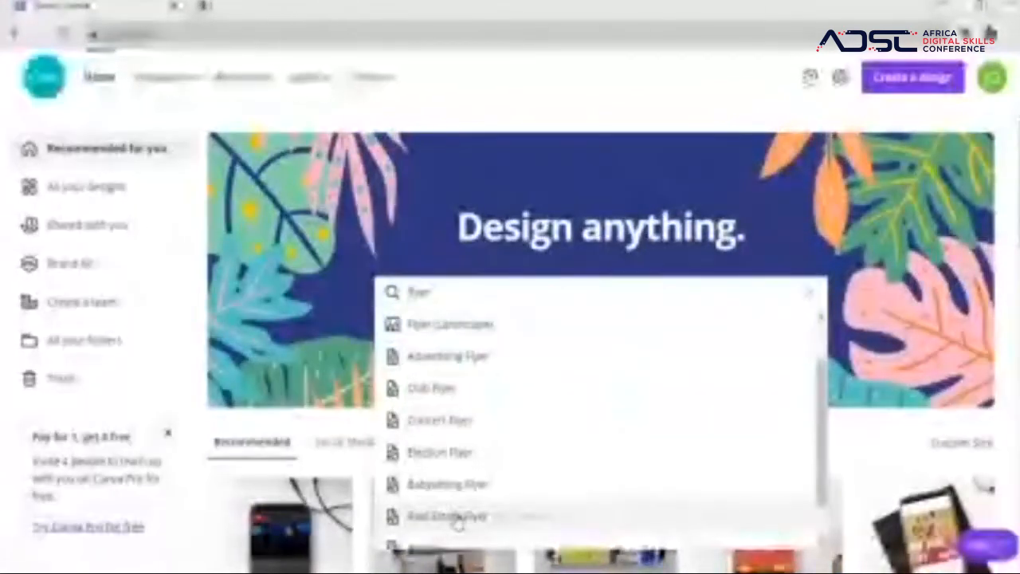
scroll(458, 520, up, 1)
Choose the Real Estate Flyer type and open the "Condo Units for Sale" template for editing.
click(440, 516)
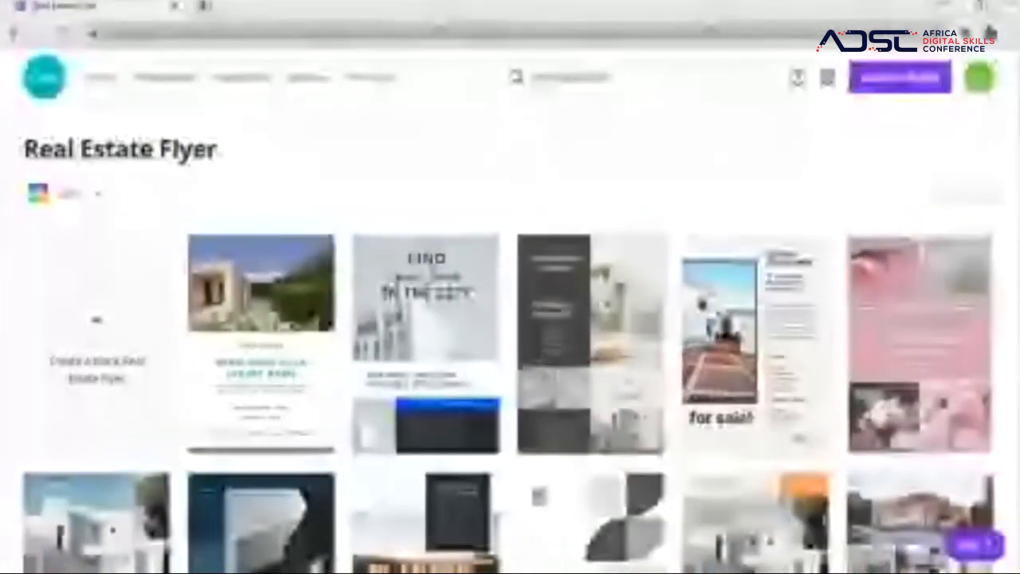
scroll(510, 318, down, 3)
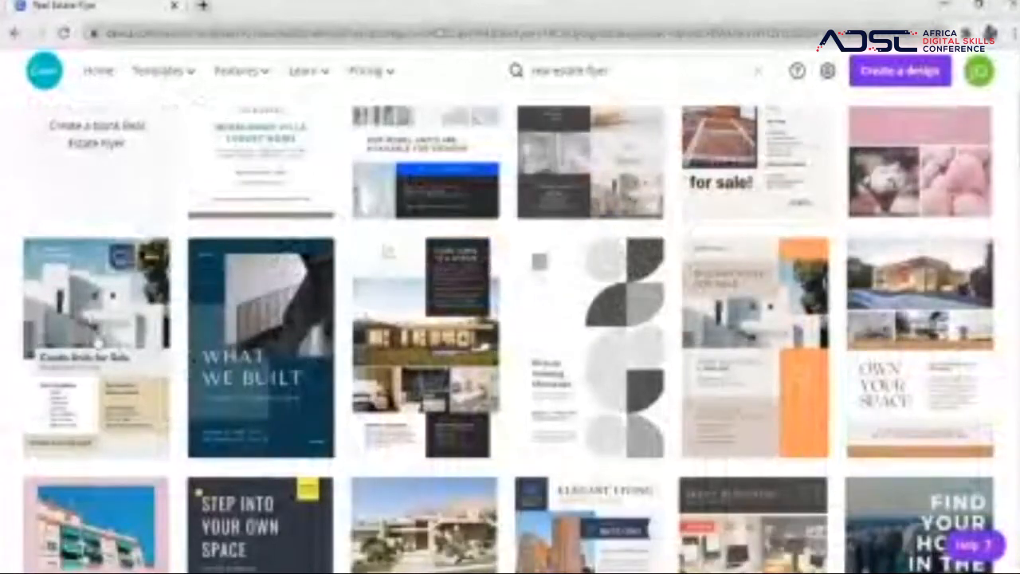
click(86, 365)
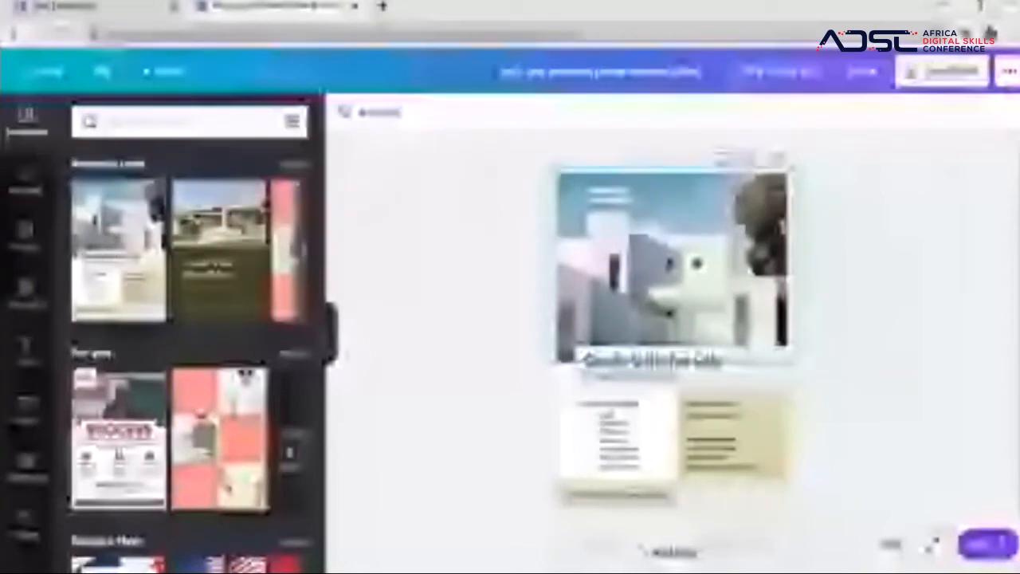
Select the flyer's heading, unit list, tan contact box and house photo in turn to examine the editable elements.
click(670, 366)
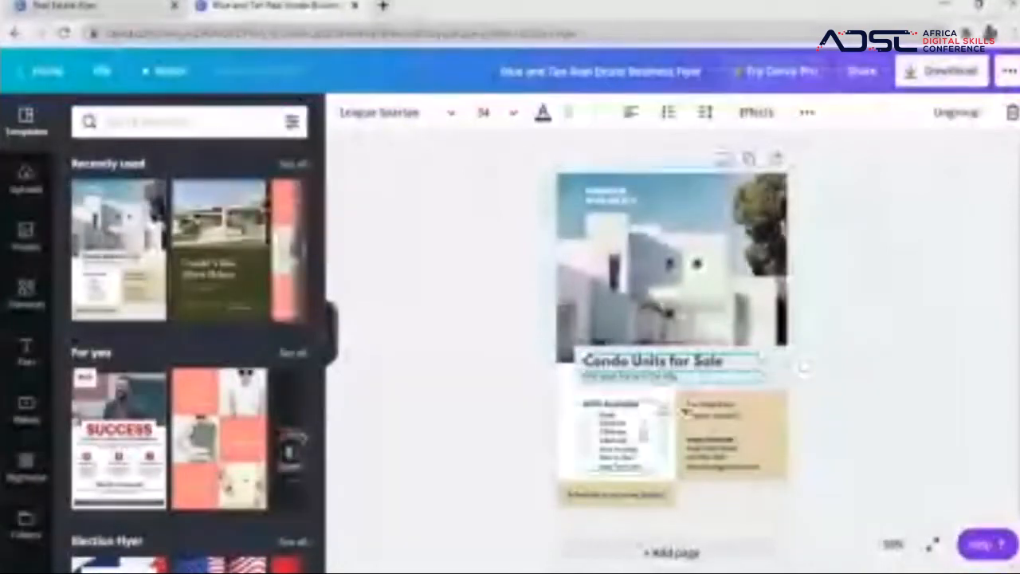
click(643, 432)
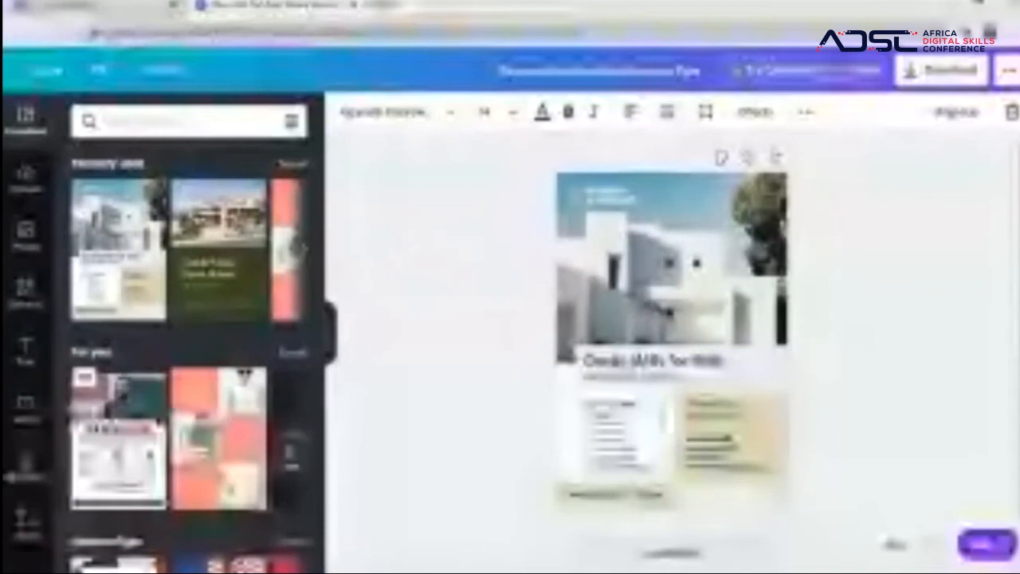
click(749, 435)
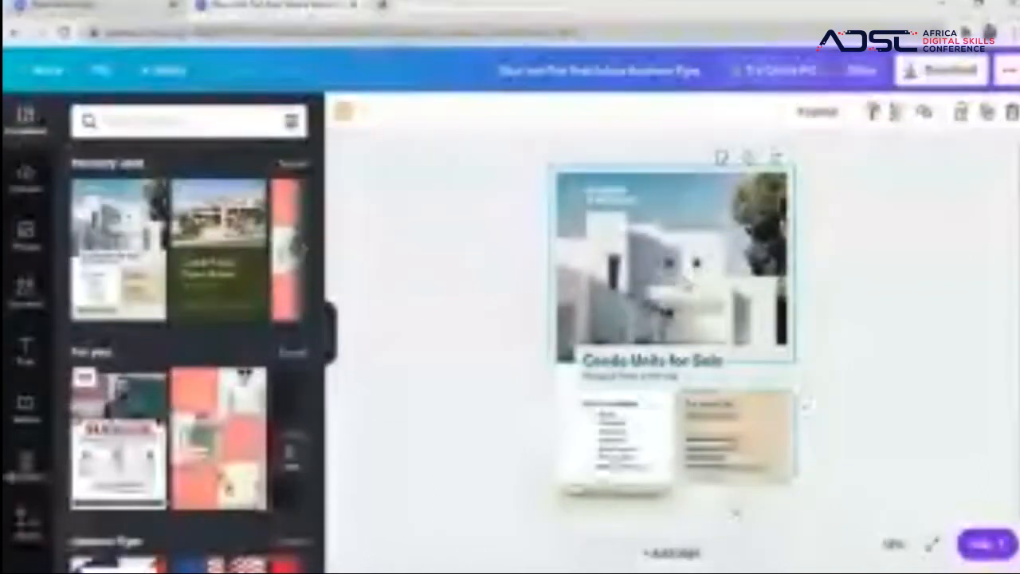
click(687, 277)
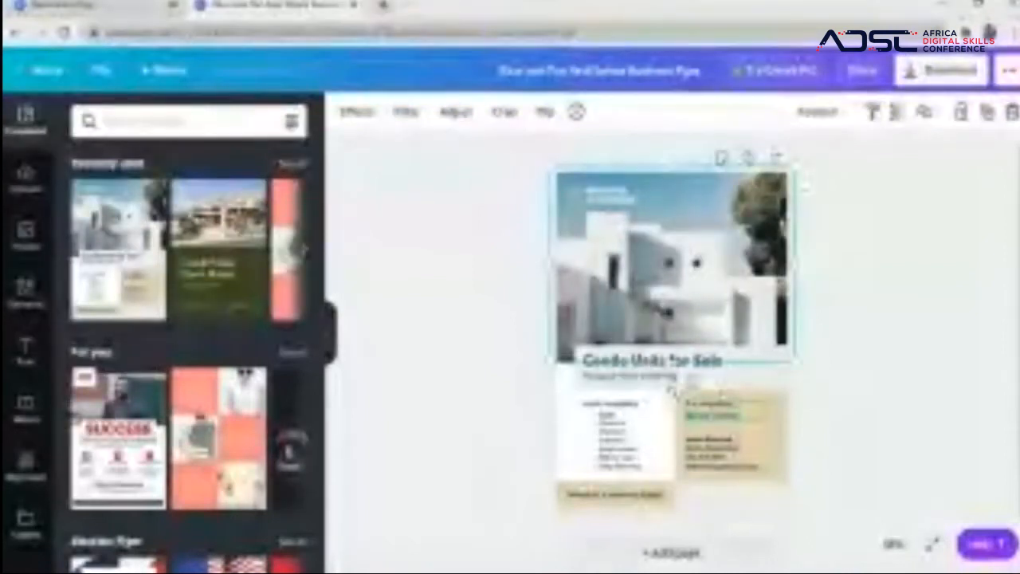
Replace the flyer's main heading below the house photo with "Available Hostels".
click(673, 373)
click(731, 370)
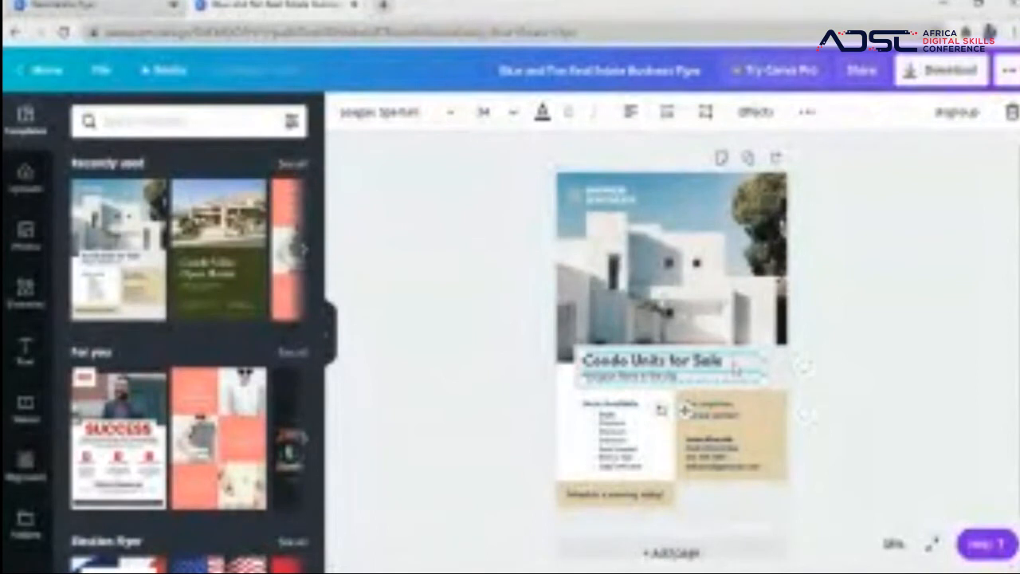
double_click(731, 363)
click(734, 362)
key(BackSpace)
key(BackSpace)
key(BackSpace)
key(BackSpace)
key(BackSpace)
key(BackSpace)
key(BackSpace)
key(BackSpace)
key(BackSpace)
key(BackSpace)
key(BackSpace)
key(BackSpace)
key(BackSpace)
key(BackSpace)
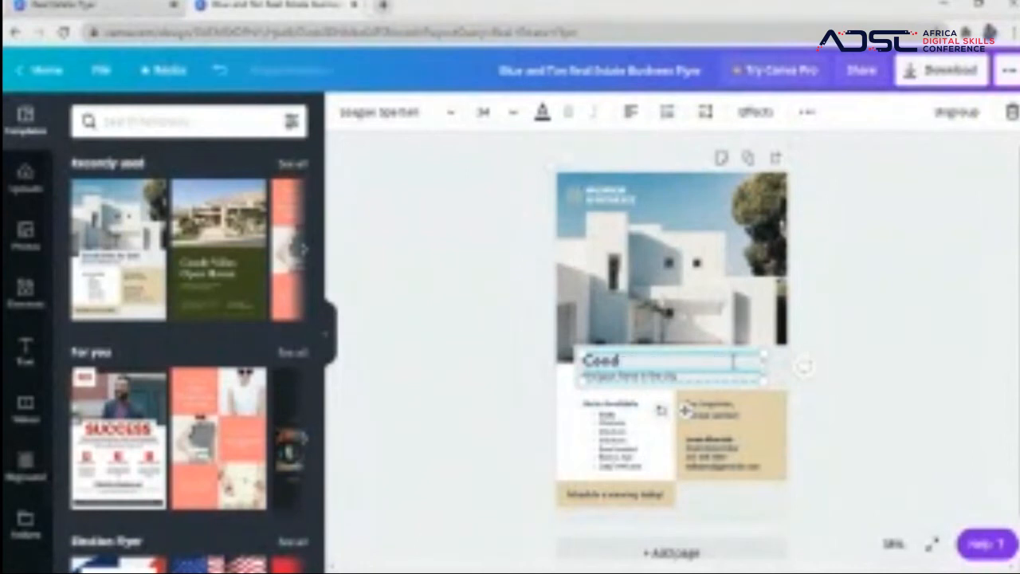
key(BackSpace)
key(BackSpace)
key(BackSpace)
key(BackSpace)
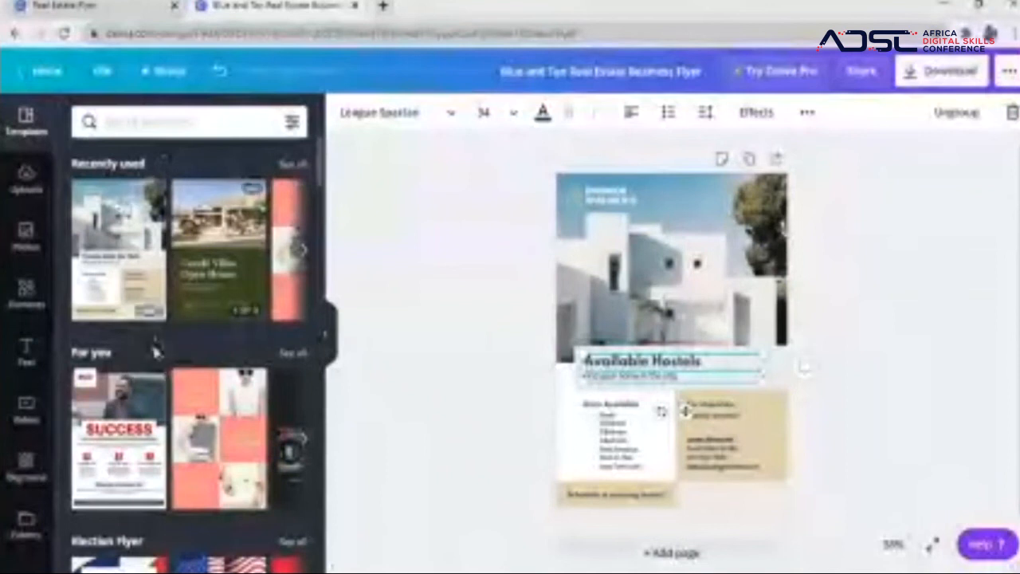
Look through the uploaded media by type, viewing videos and audio before returning to the images.
click(26, 182)
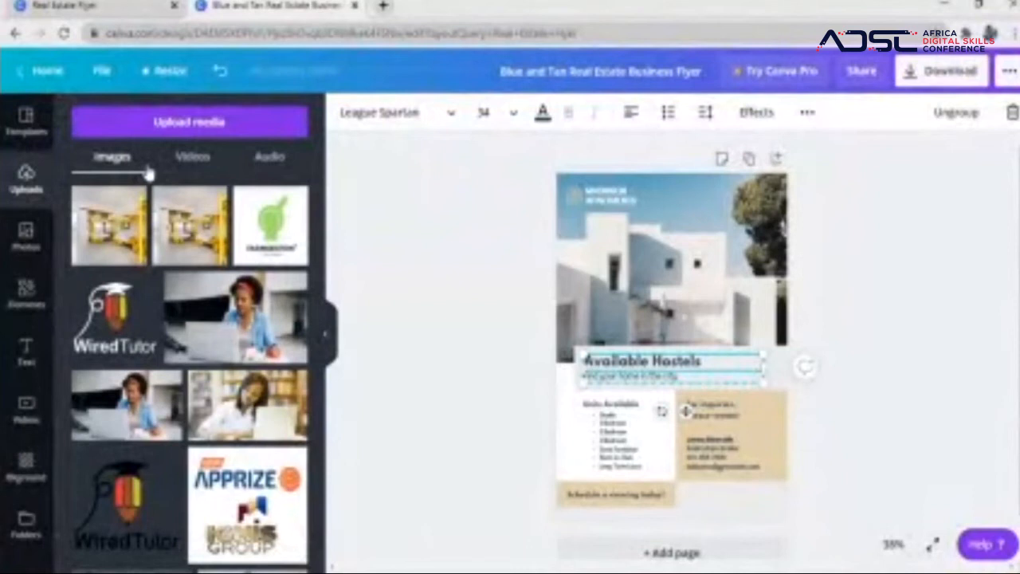
click(199, 157)
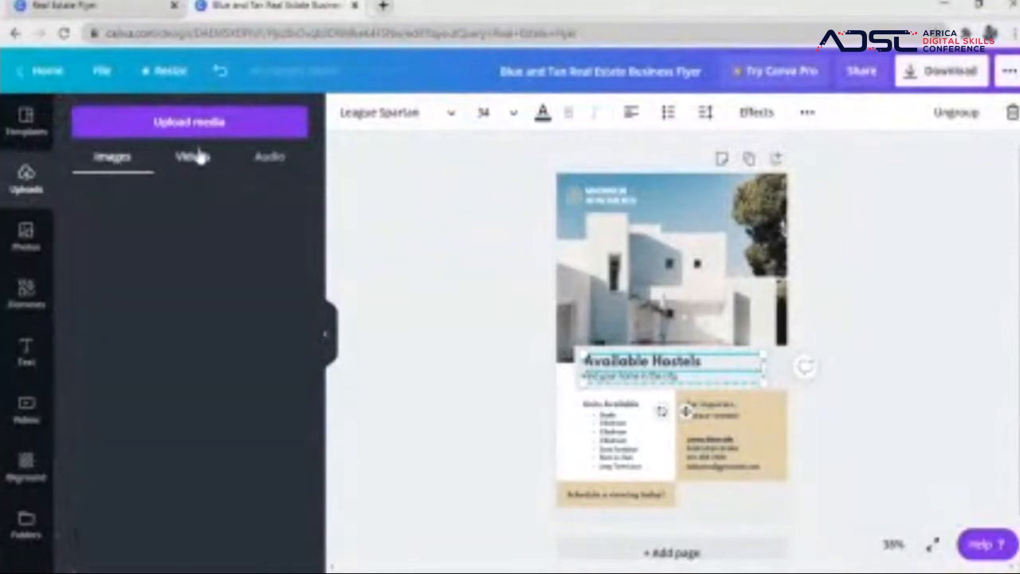
click(265, 158)
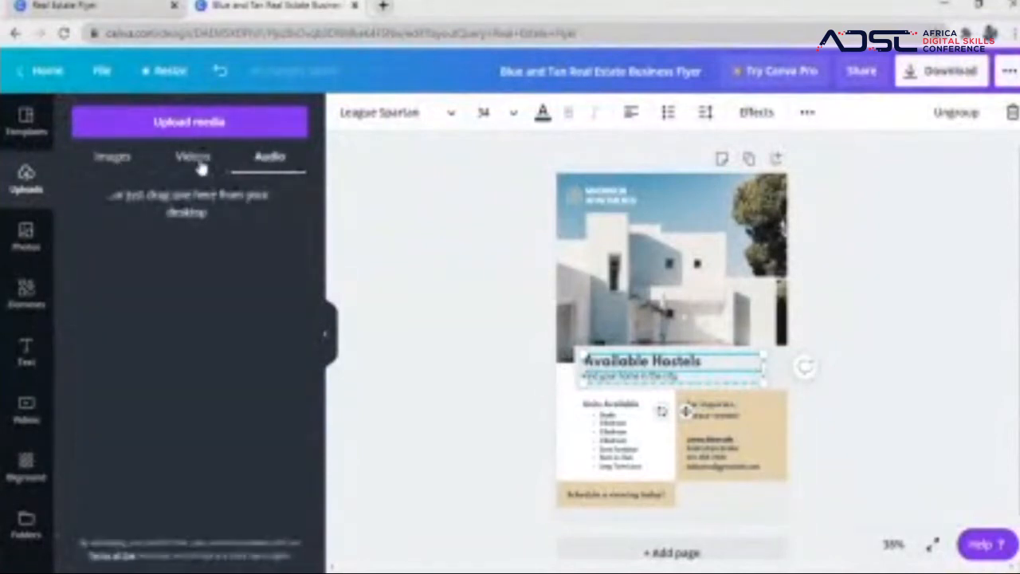
click(137, 157)
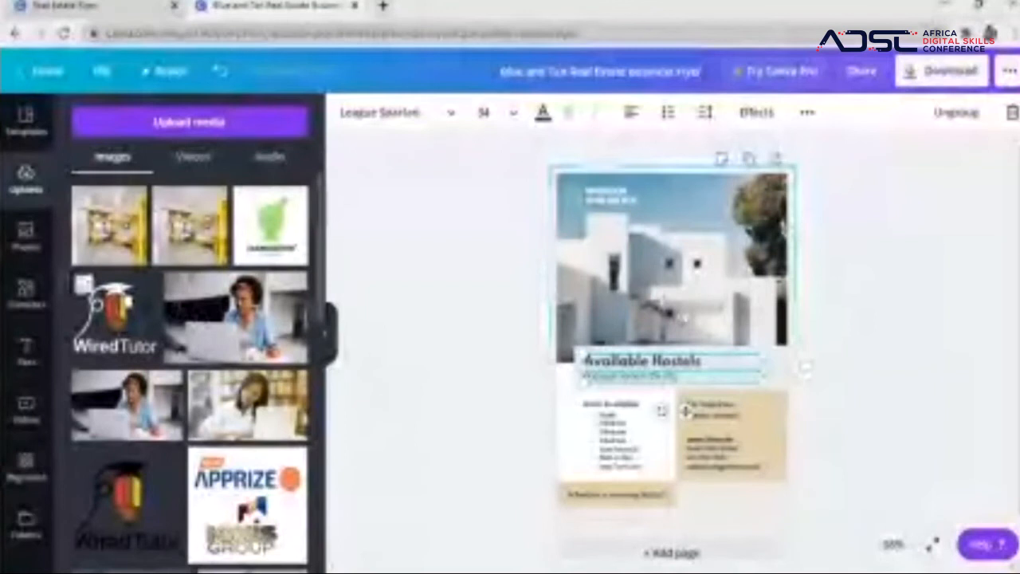
Browse the stock photo library, looking through the recently used and trending pictures.
click(37, 249)
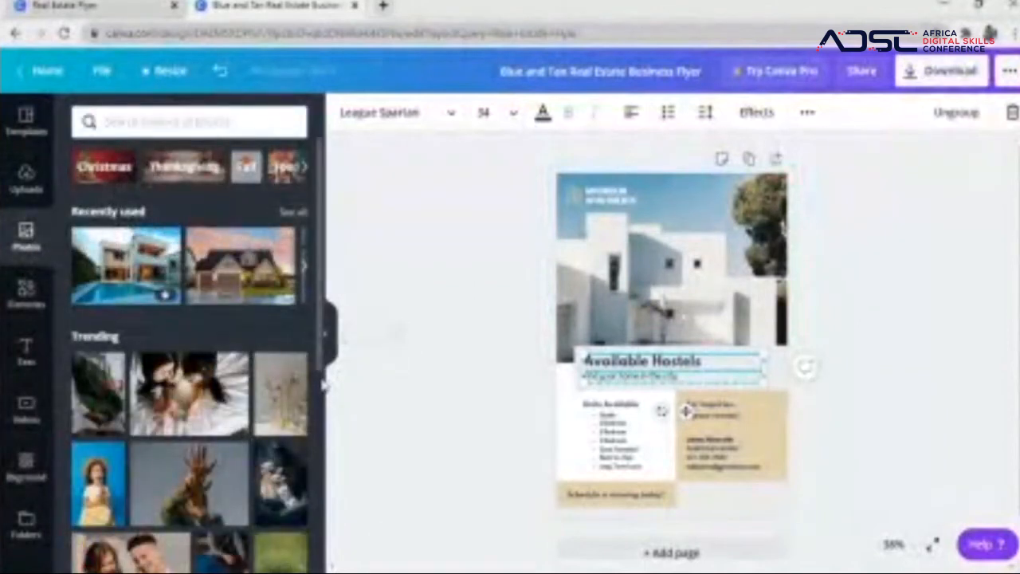
scroll(323, 386, down, 1)
scroll(323, 386, down, 10)
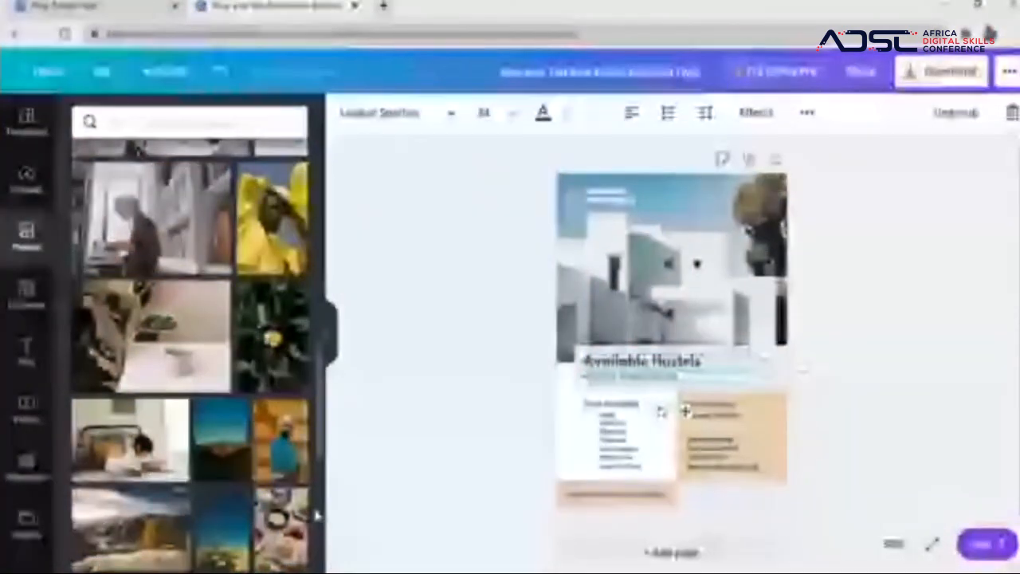
scroll(318, 513, down, 5)
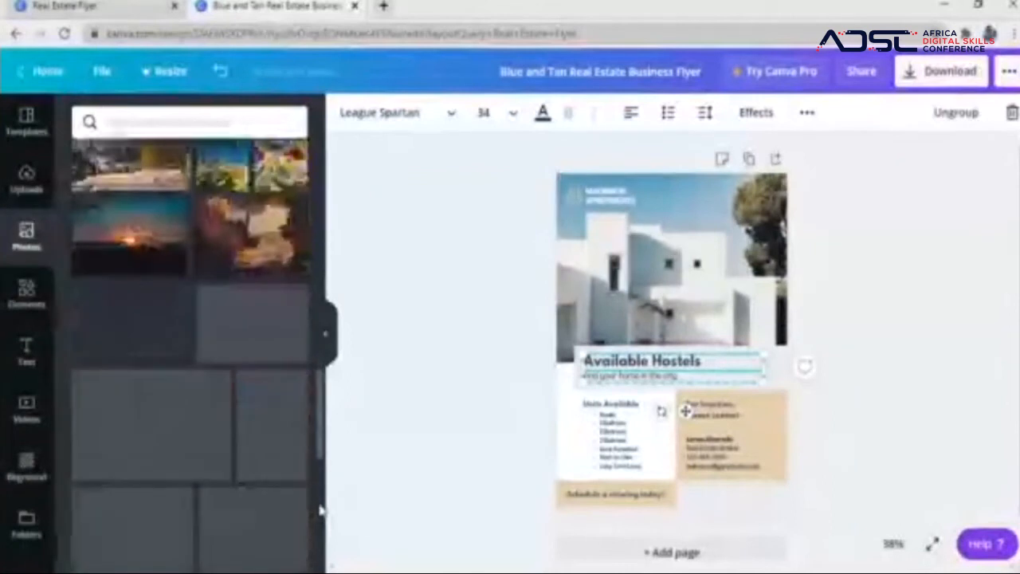
scroll(263, 364, down, 5)
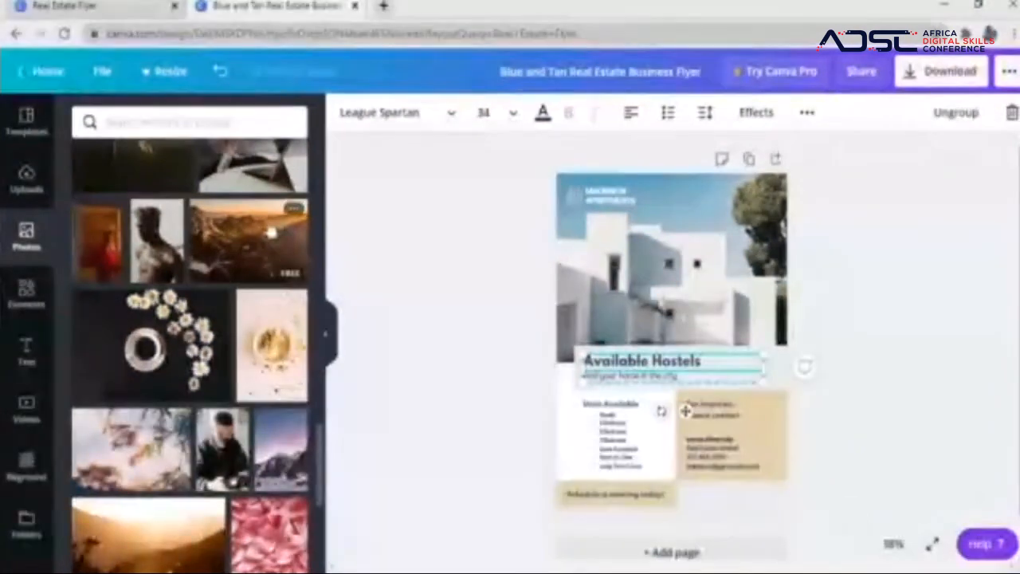
scroll(319, 523, down, 5)
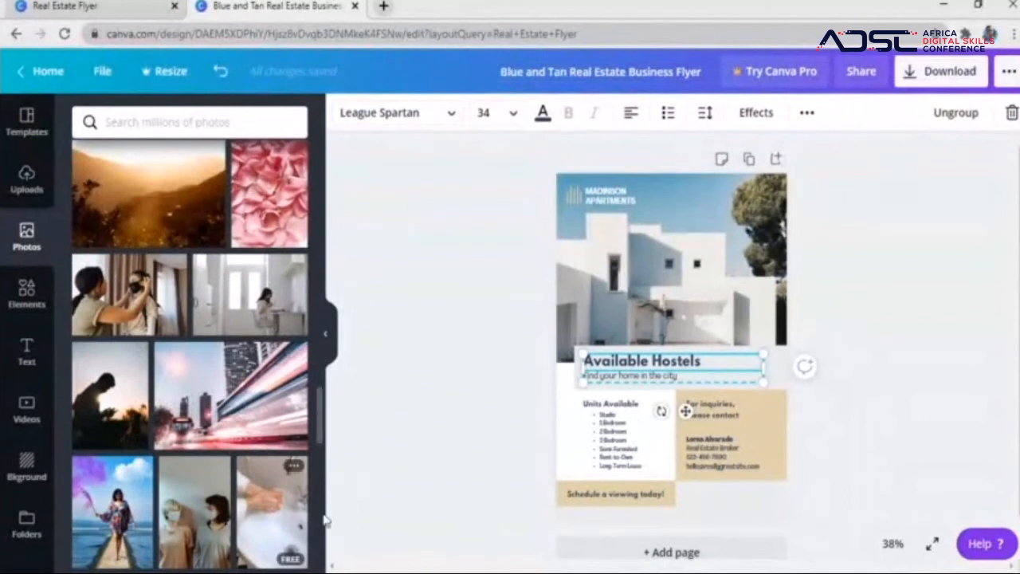
scroll(322, 516, down, 10)
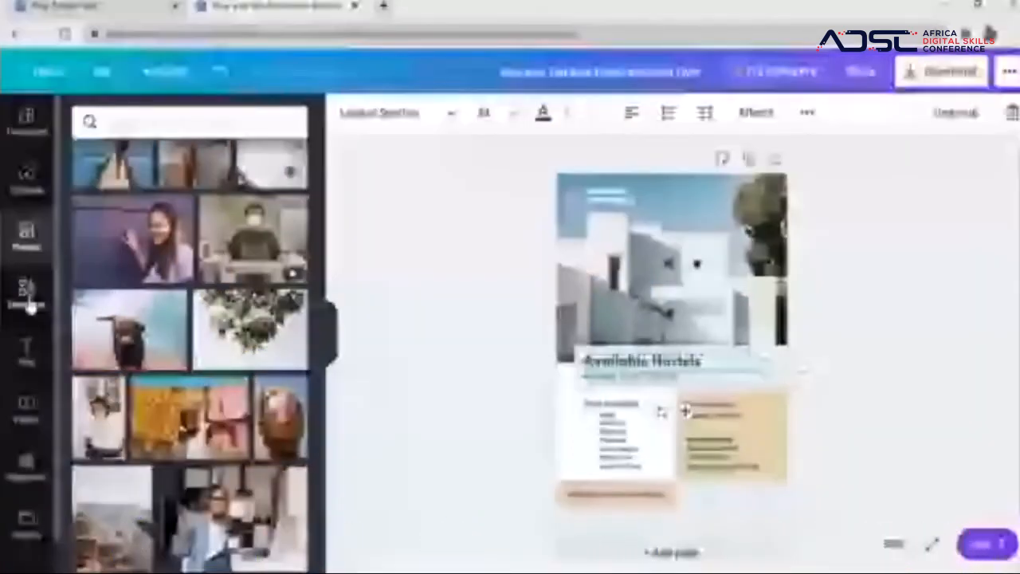
Look over the elements library, including its search suggestions and its featured graphics, lines and shapes.
click(28, 301)
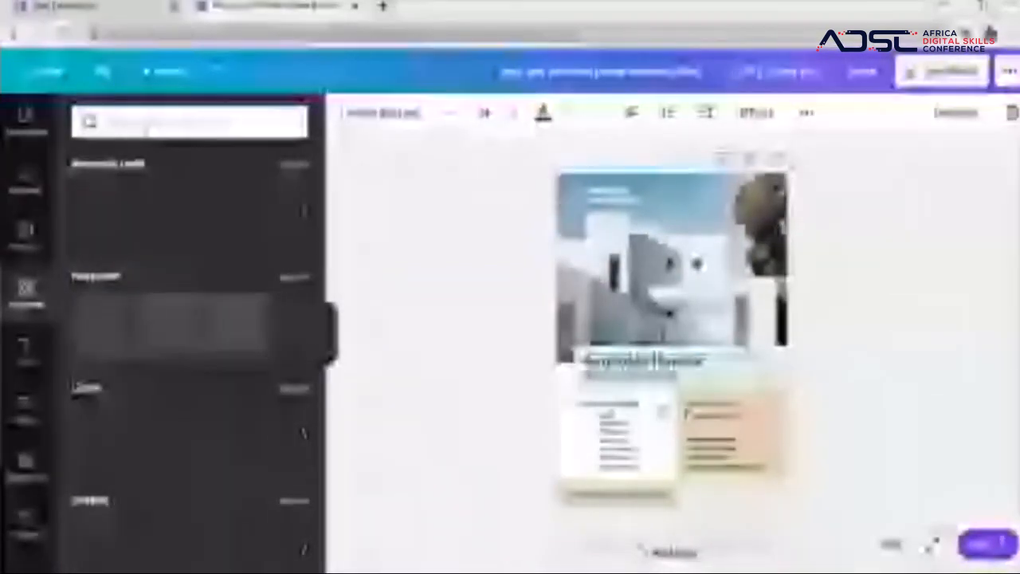
click(146, 123)
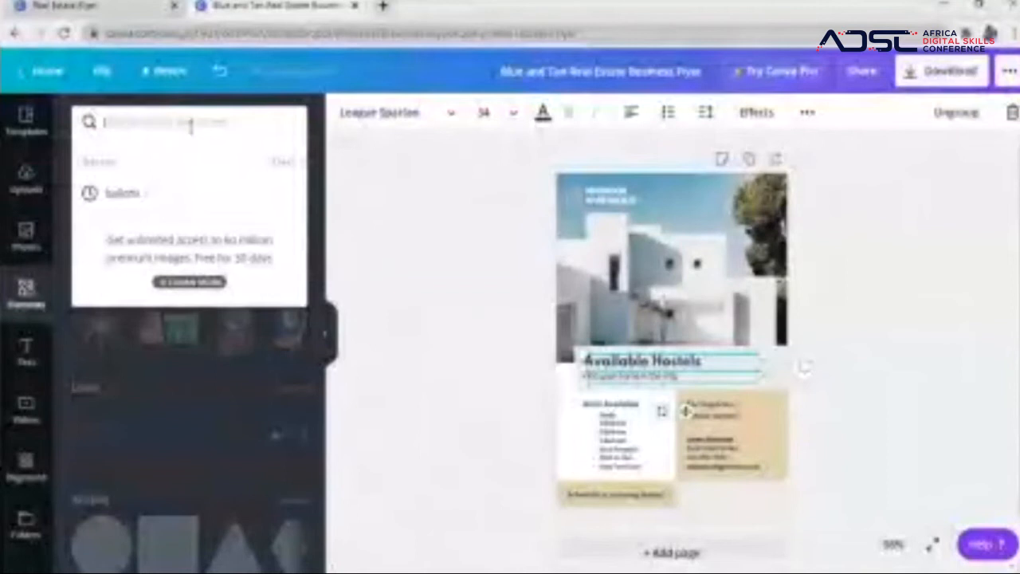
click(322, 133)
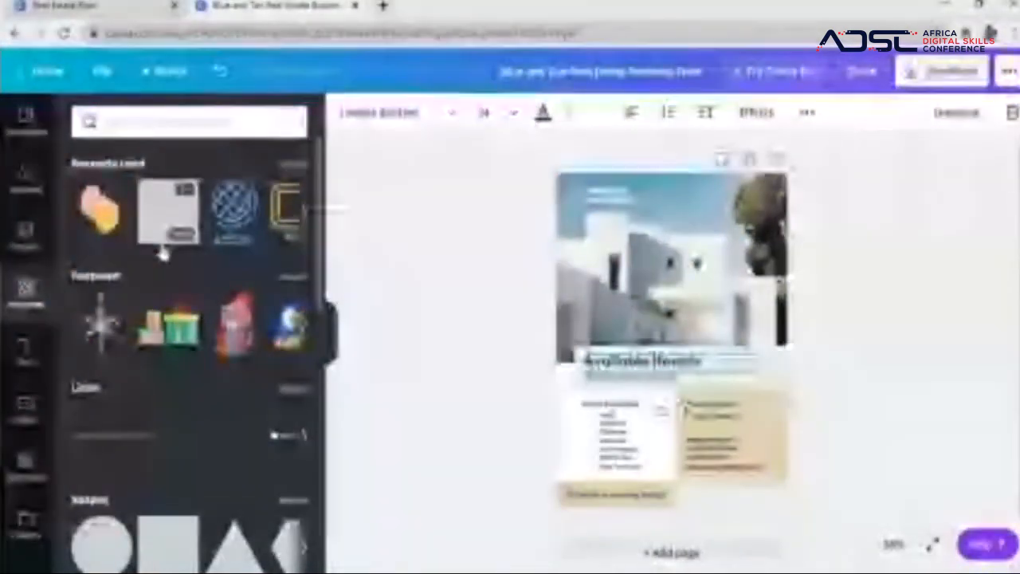
Add the "love and joy" font combination to the flyer and move it up onto the house photo.
click(26, 351)
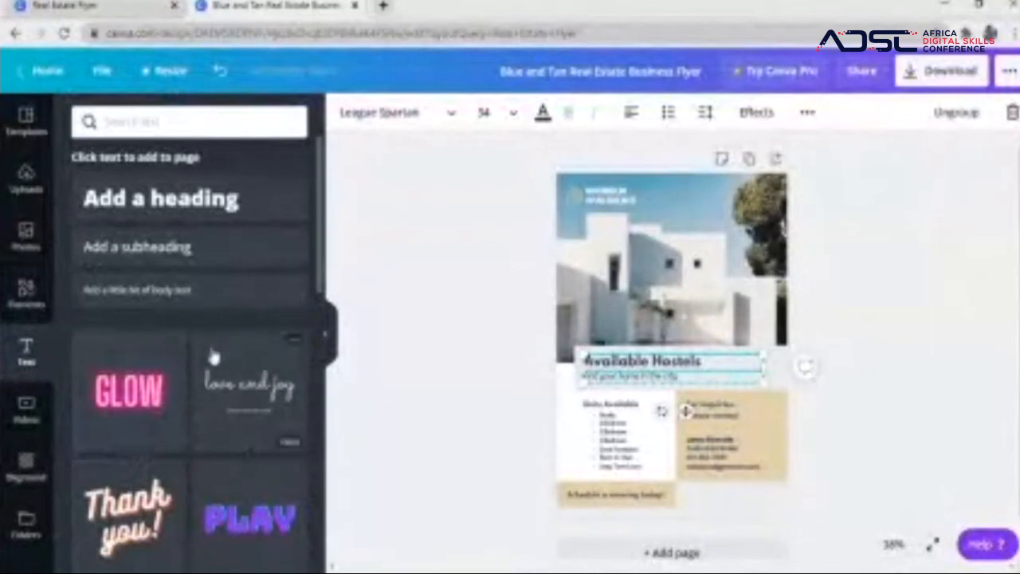
click(237, 387)
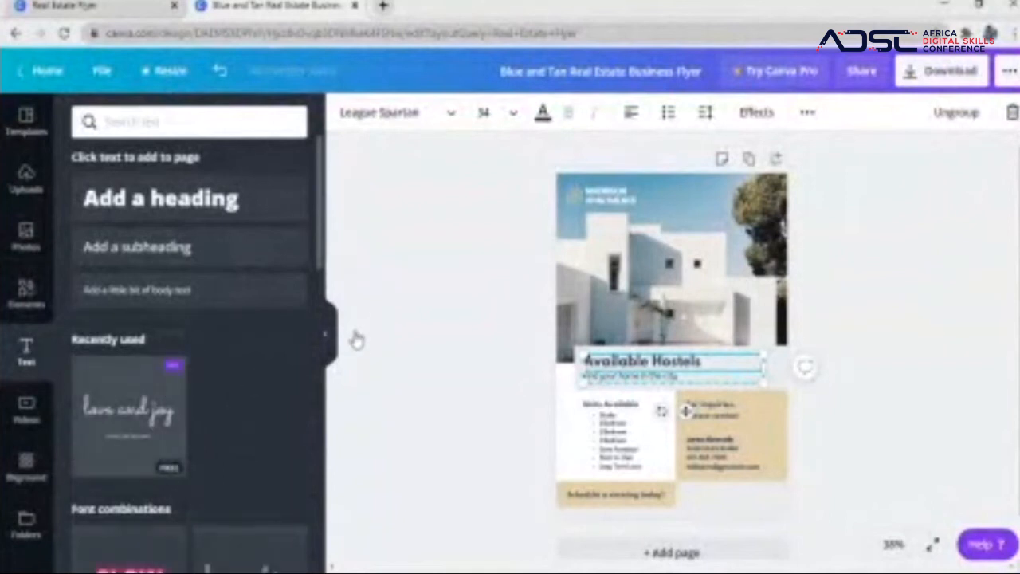
click(163, 410)
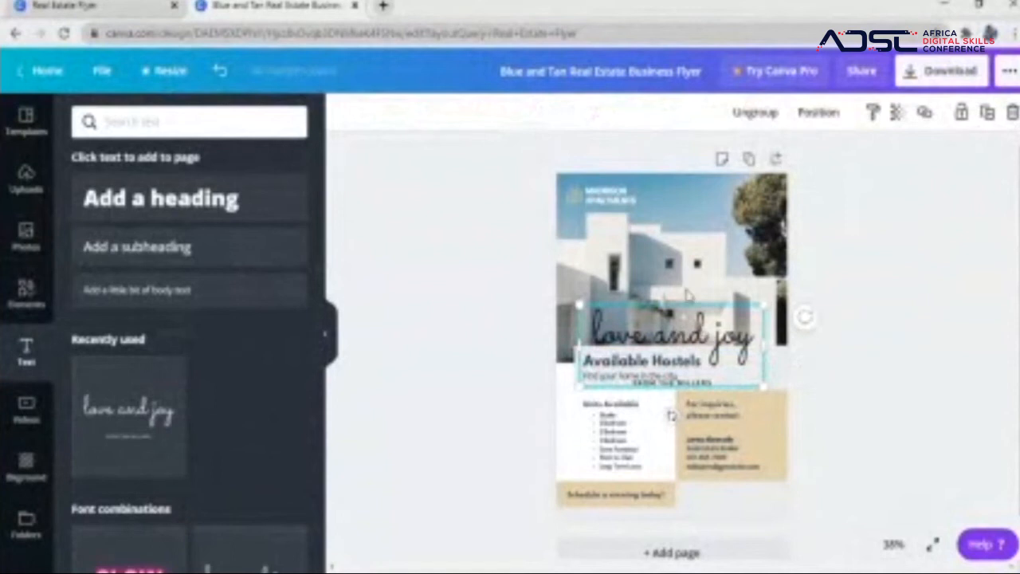
drag(670, 367, 683, 303)
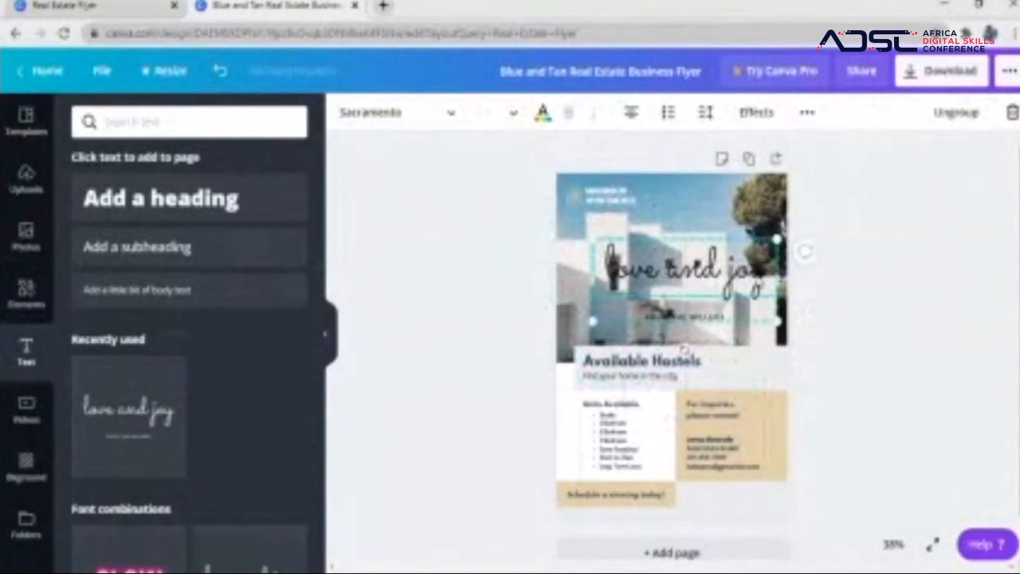
View the font choices for the "love and joy" text, and delete its whole text group from the flyer.
double_click(758, 277)
click(761, 276)
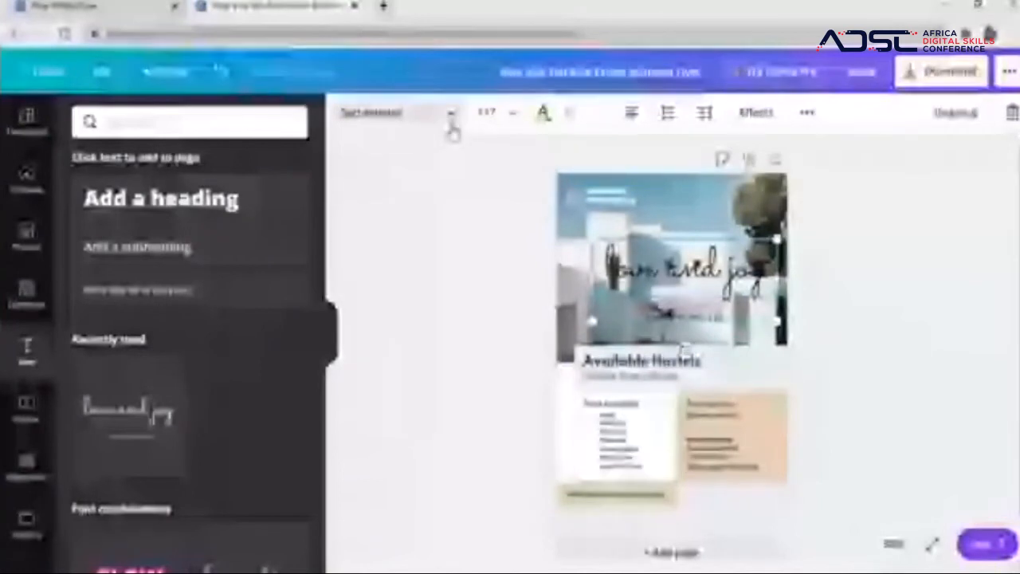
click(450, 126)
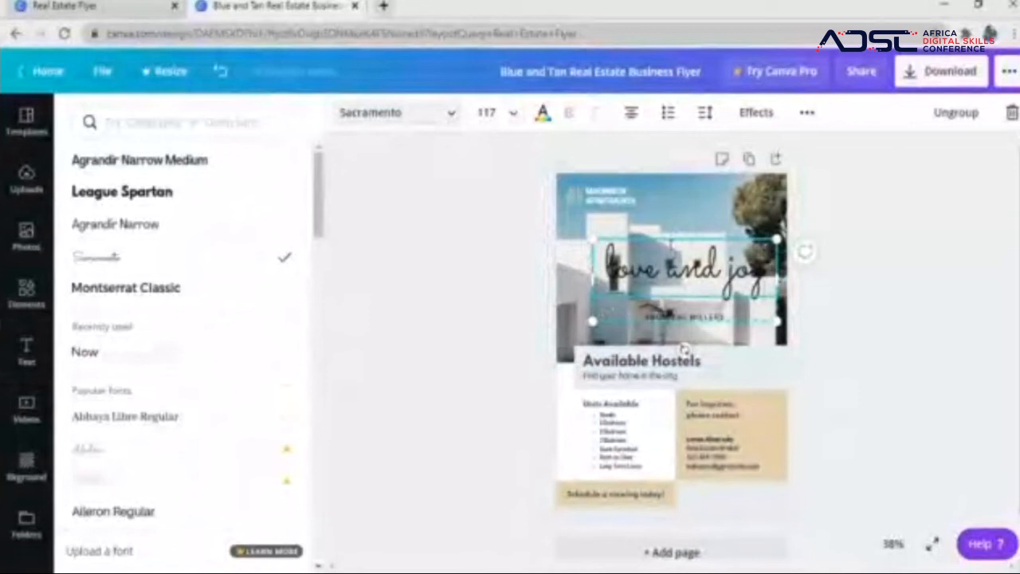
click(1012, 113)
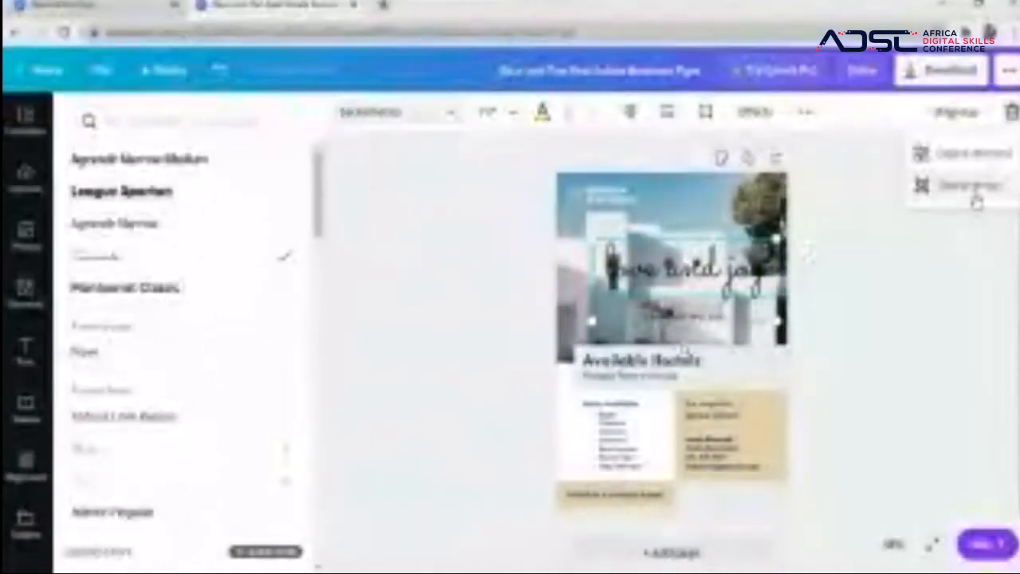
click(976, 189)
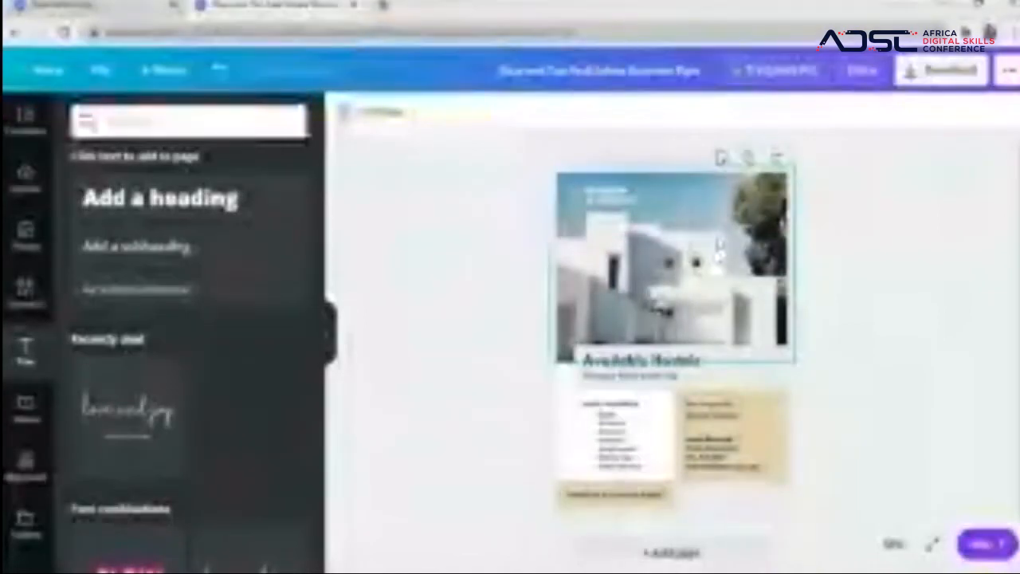
Look through the stock video library and show the available background colours and textures.
click(24, 410)
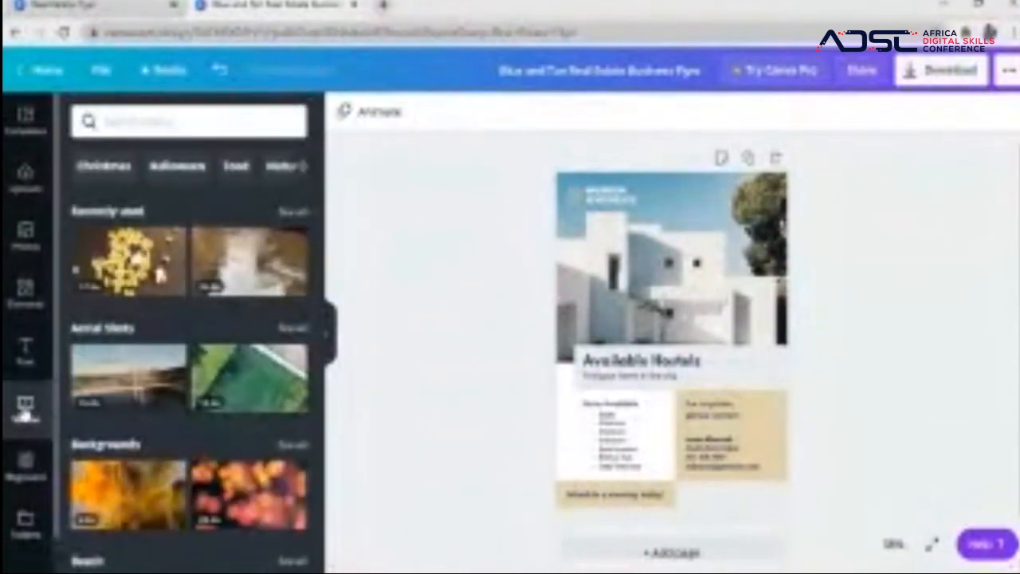
mouse_move(153, 264)
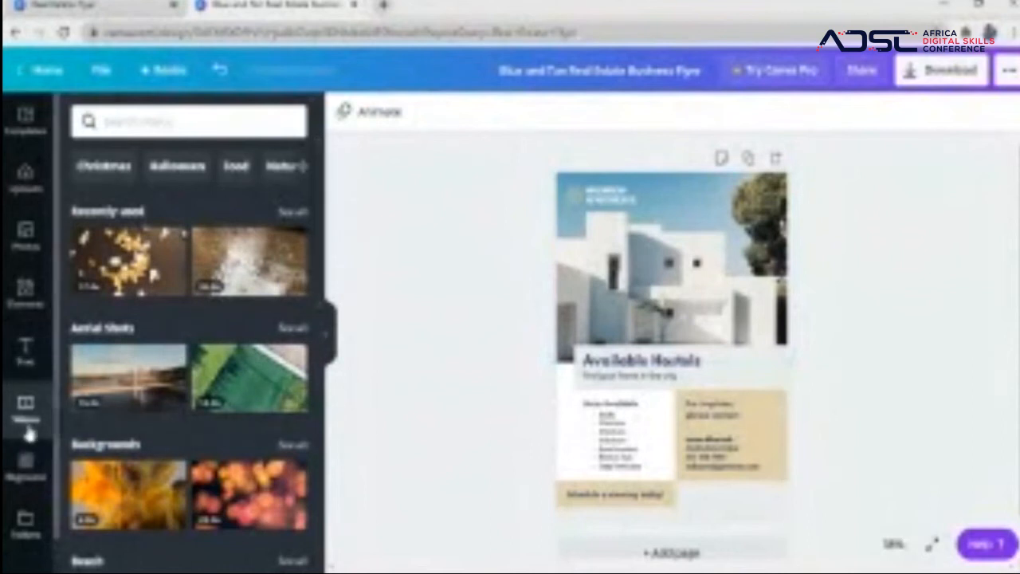
click(28, 471)
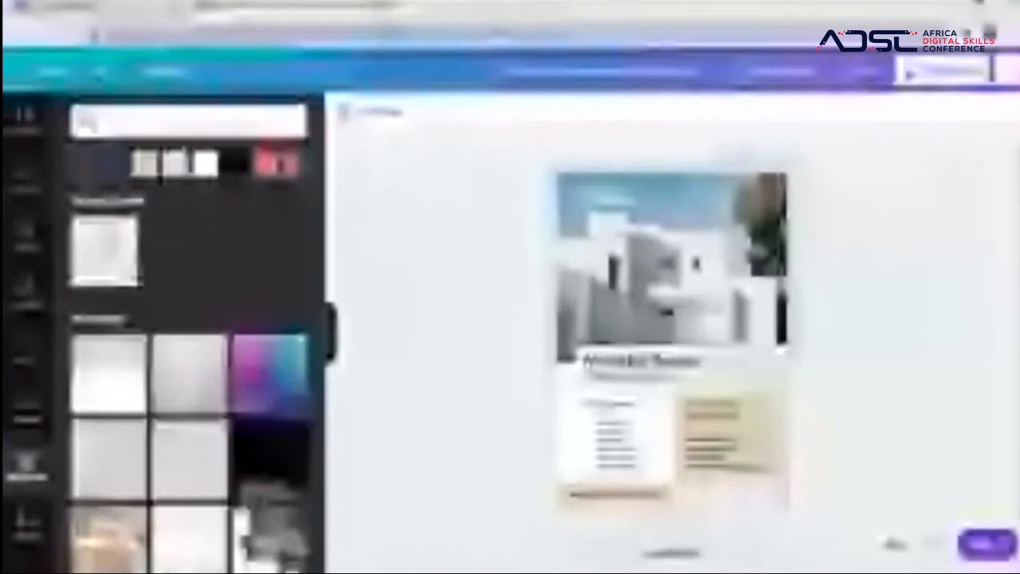
Select the tan contact box, try black and light grey page backgrounds, and set the flyer's background to tan.
click(711, 295)
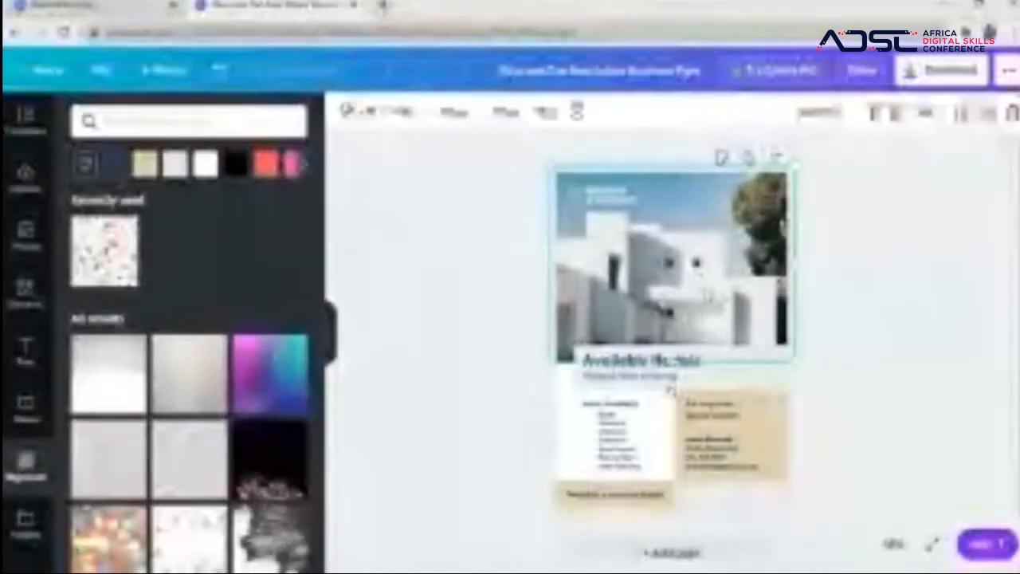
click(743, 415)
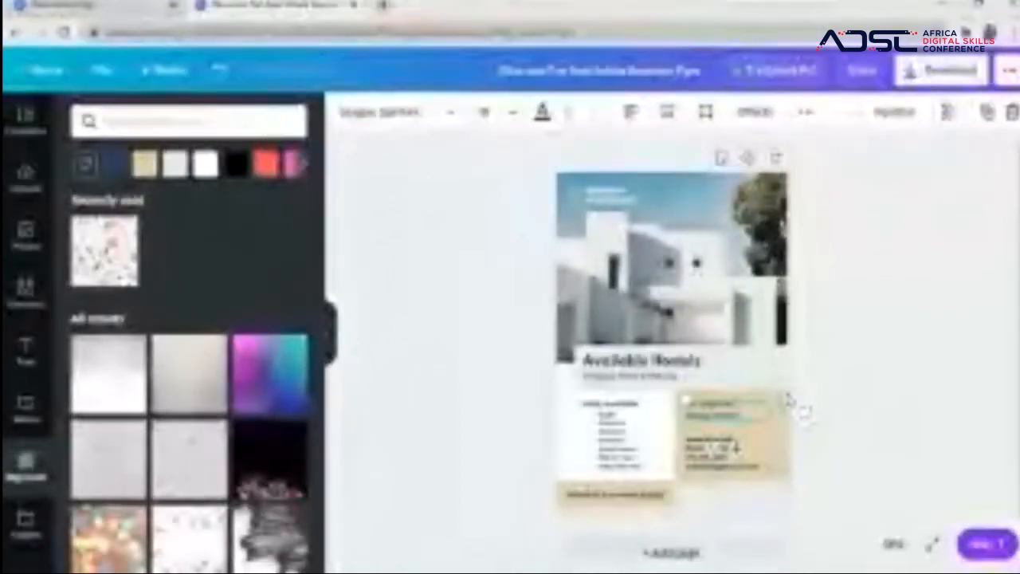
click(788, 400)
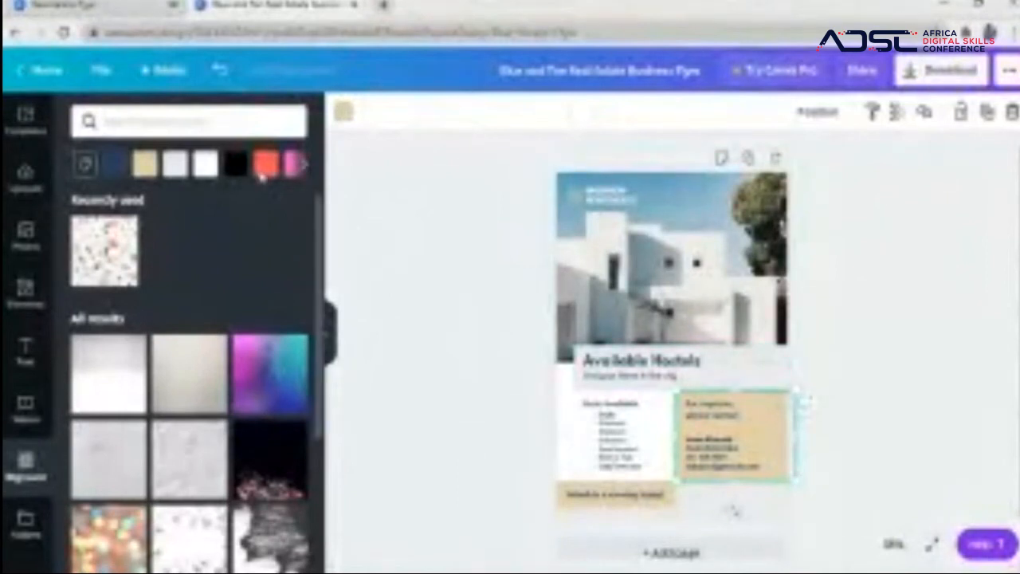
click(236, 165)
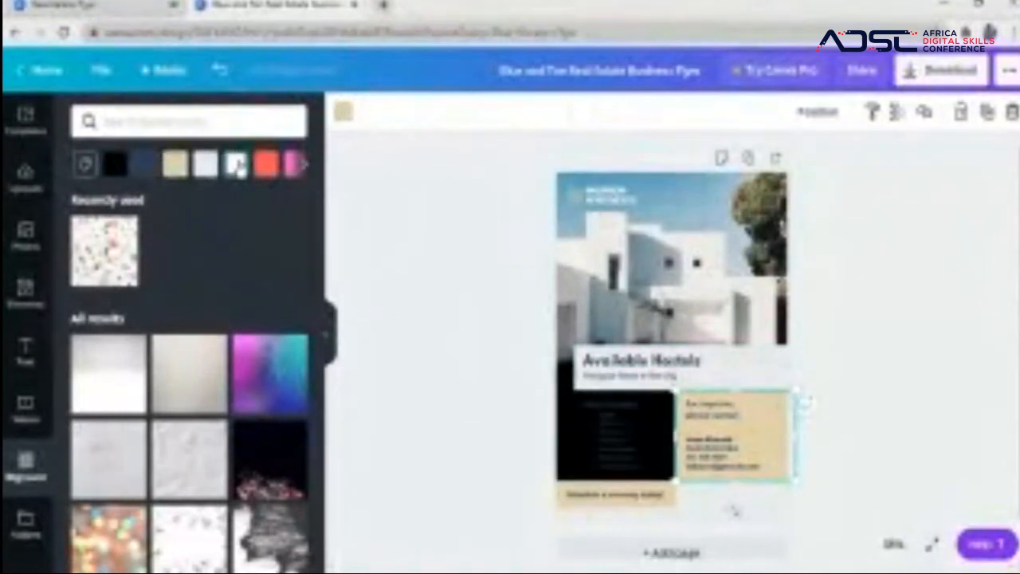
click(205, 166)
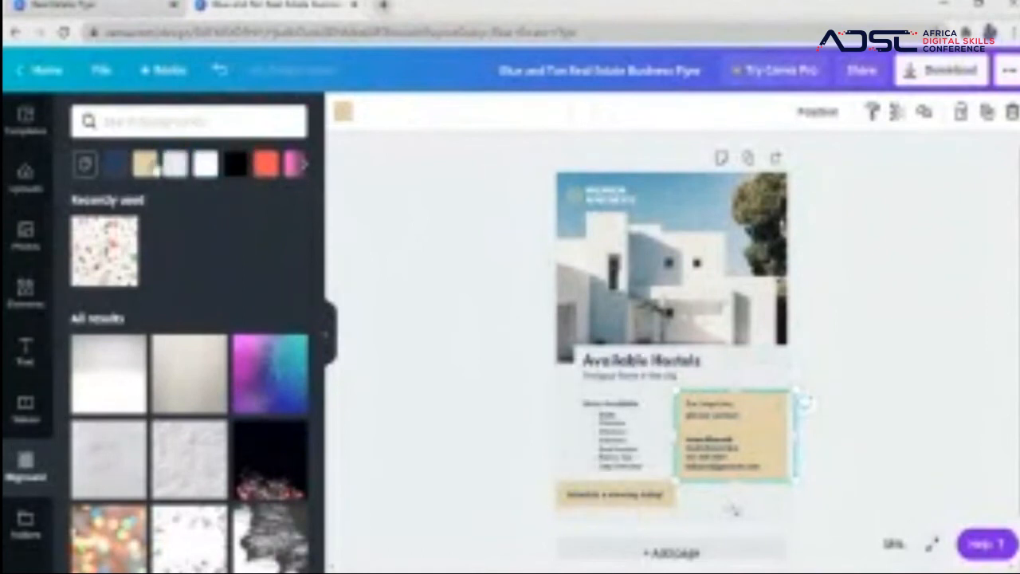
click(150, 165)
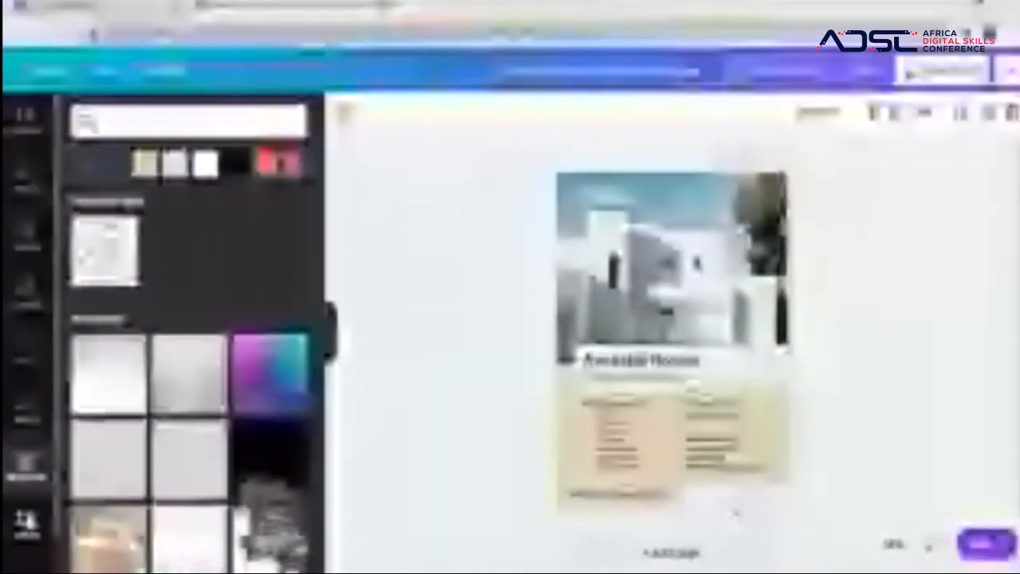
Look through the folders, templates and available upload sources, and return to the uploaded images.
click(26, 519)
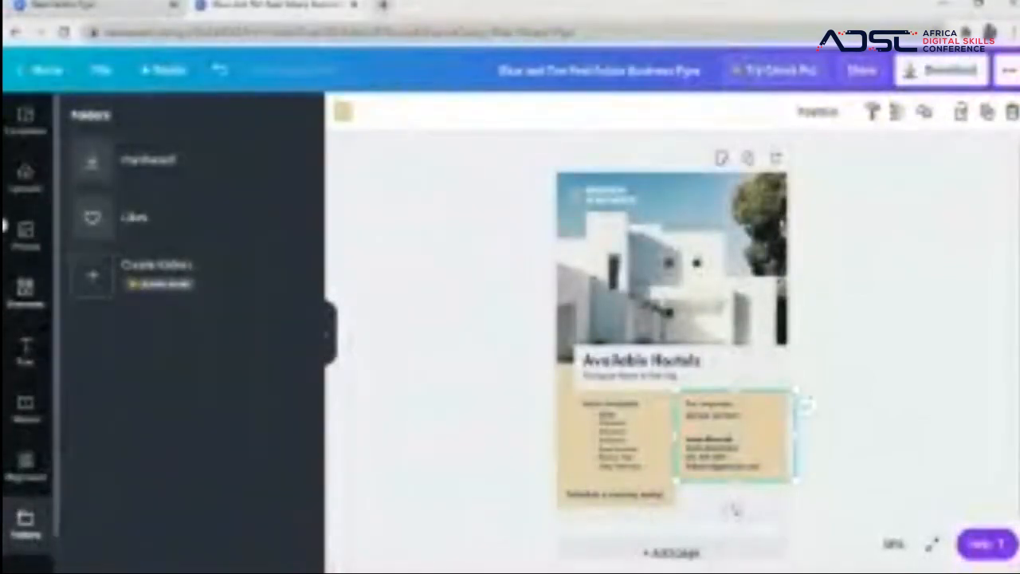
click(27, 132)
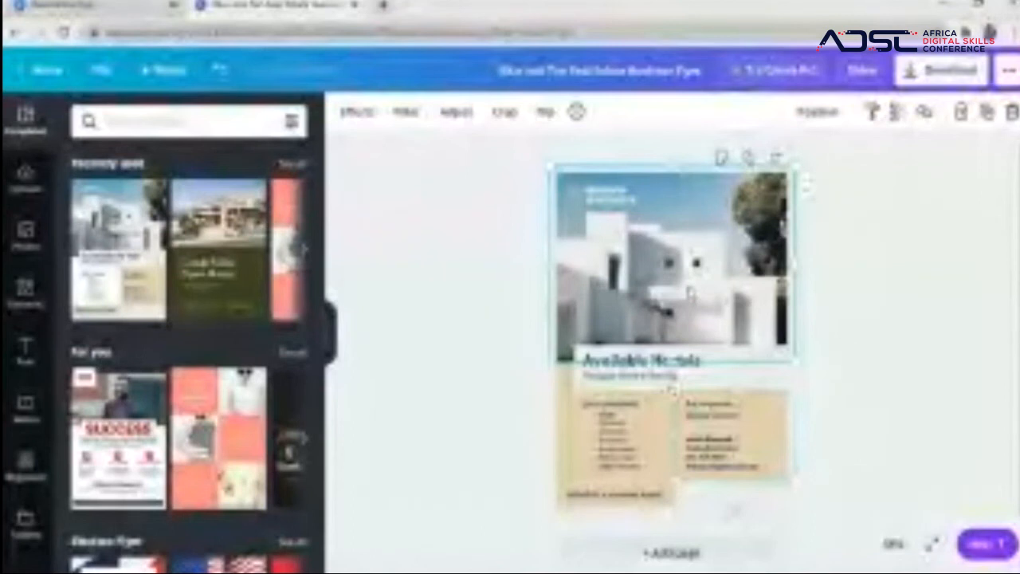
click(32, 179)
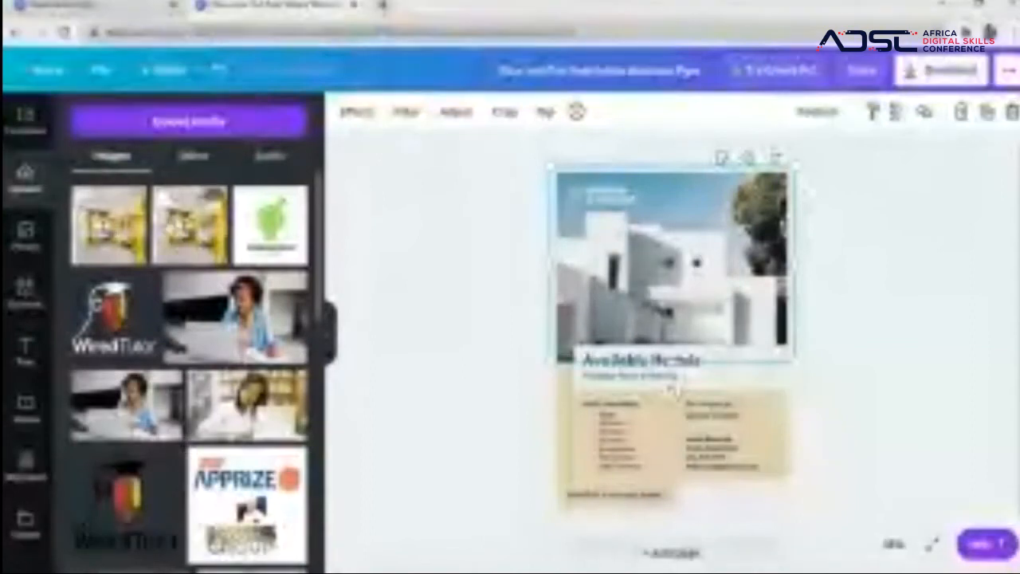
click(207, 134)
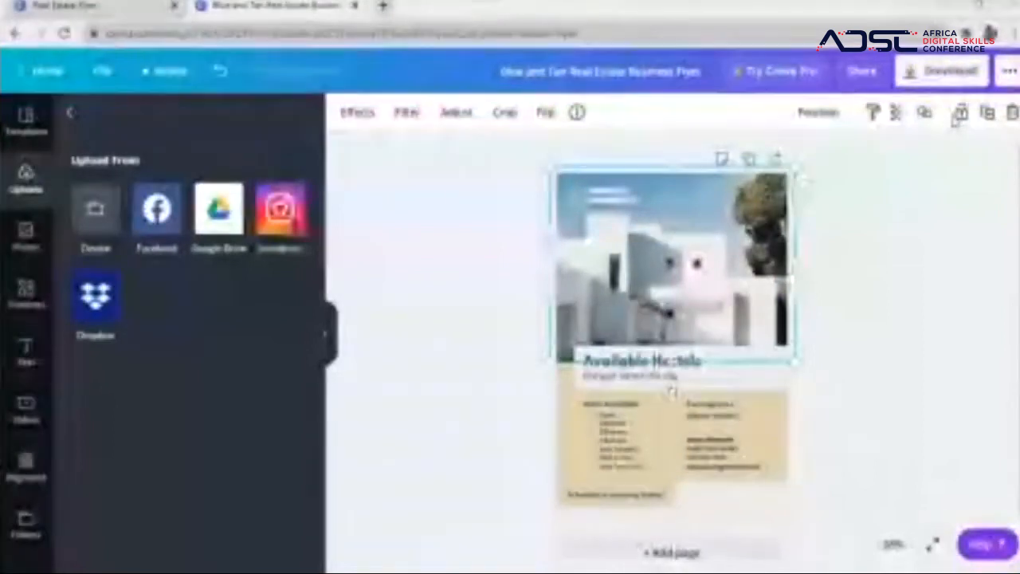
click(70, 114)
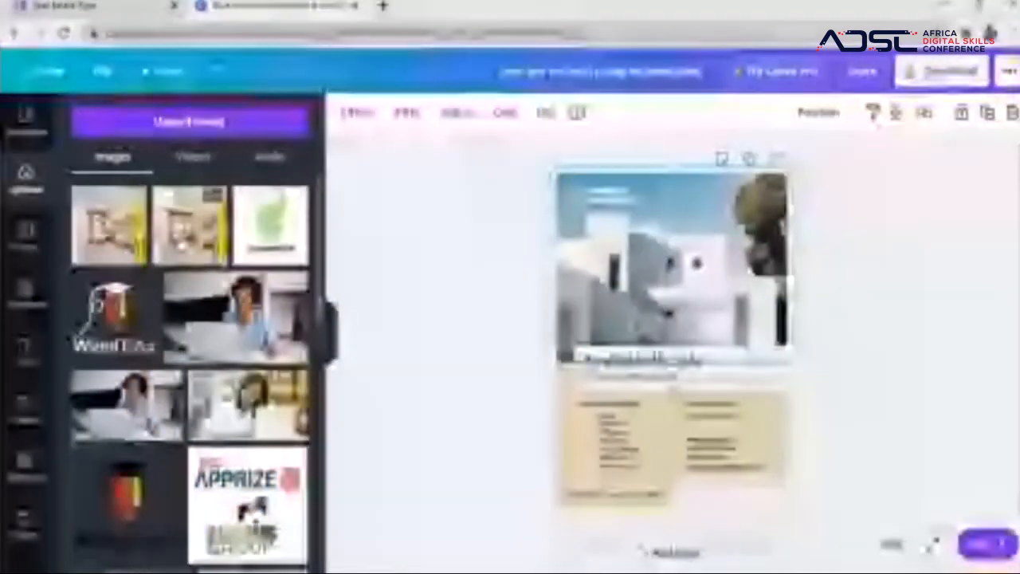
Replace the flyer's header photo with the uploaded bunk-bed hostel photo and preview the flyer full screen.
drag(223, 239, 573, 274)
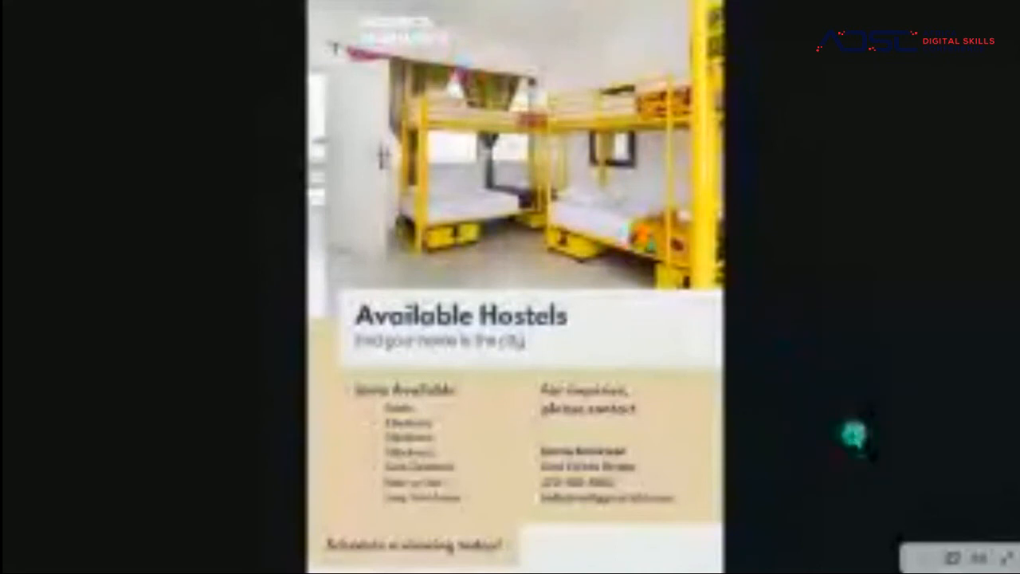
click(1004, 557)
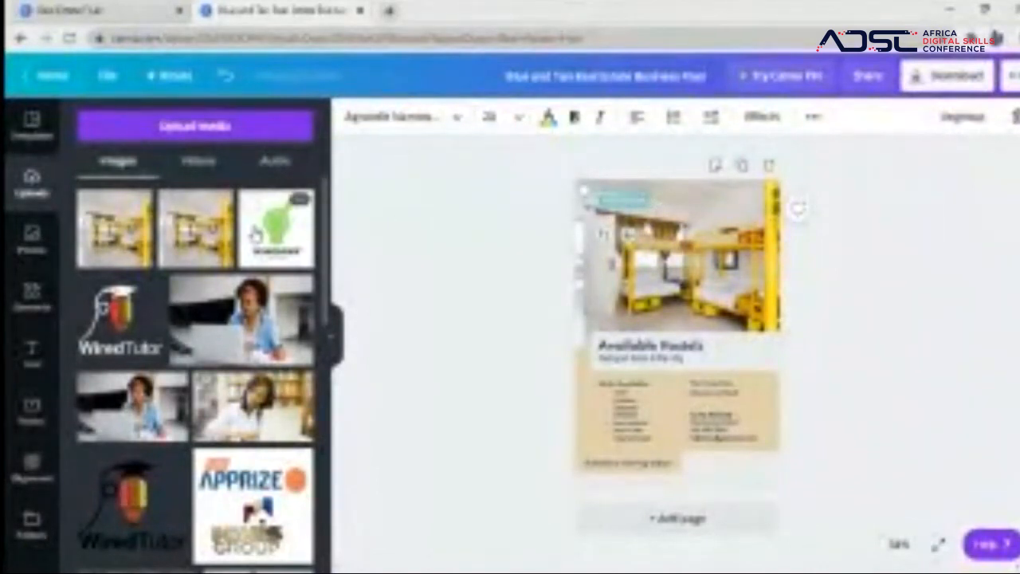
drag(307, 238, 552, 231)
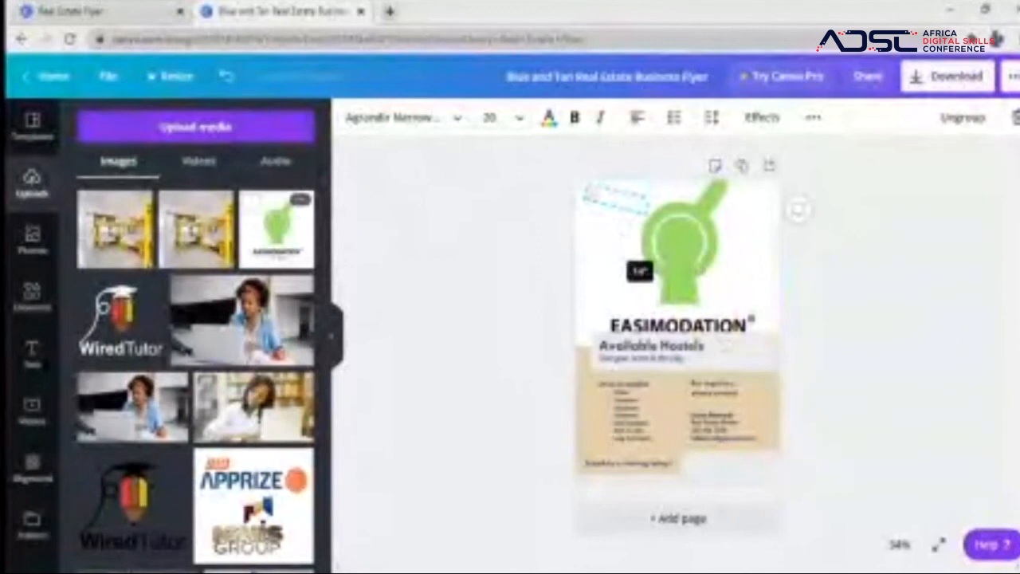
drag(601, 232, 586, 220)
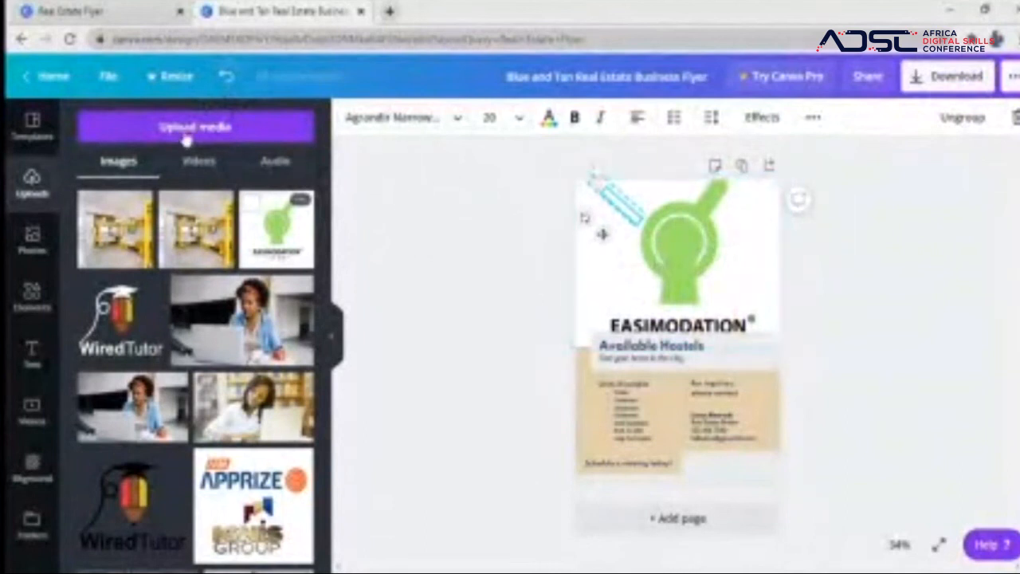
click(227, 88)
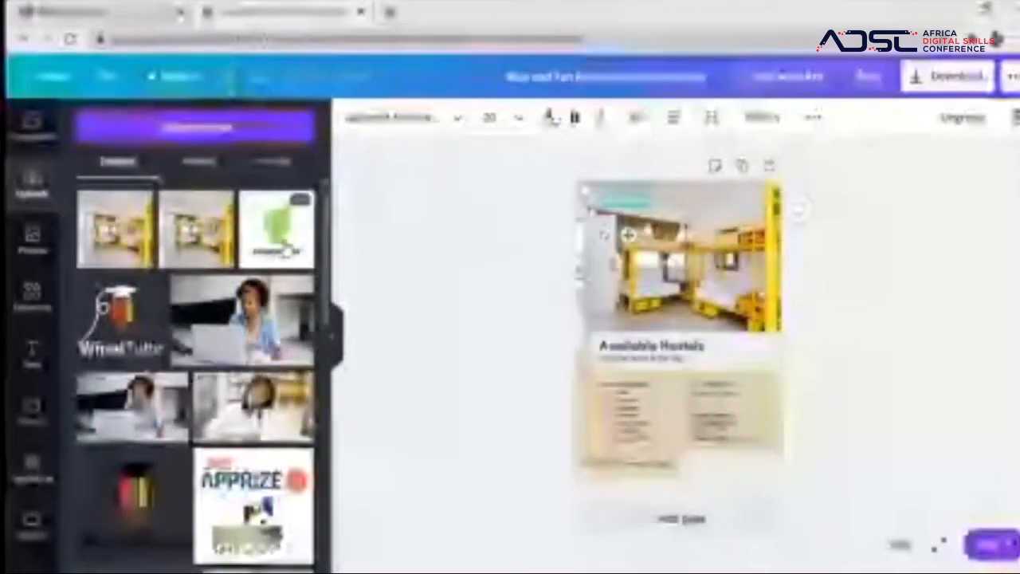
drag(283, 244, 547, 276)
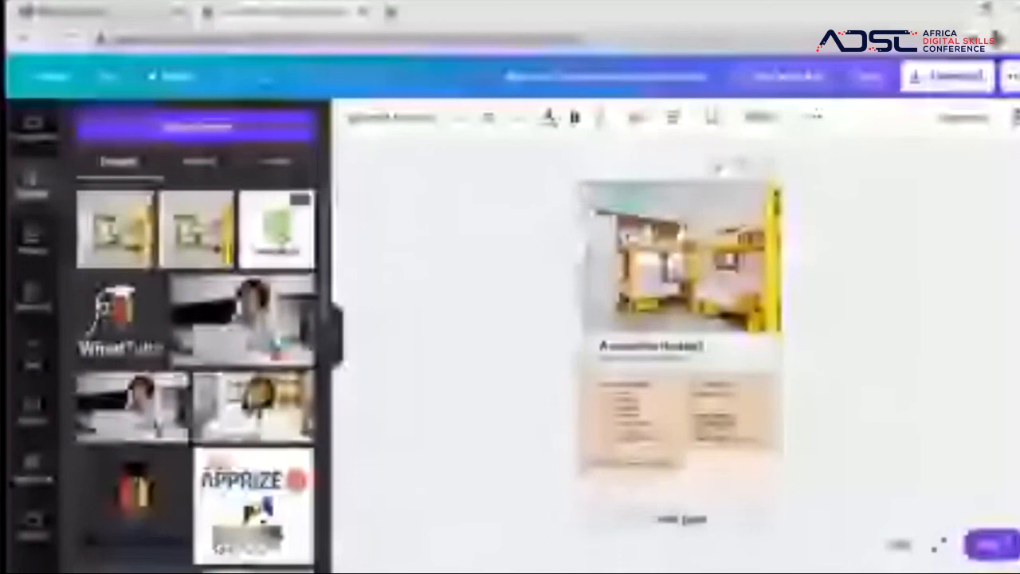
Add the uploaded EASIMODATION logo, shrink it into the header photo's upper-left corner, and preview the flyer full screen.
click(267, 250)
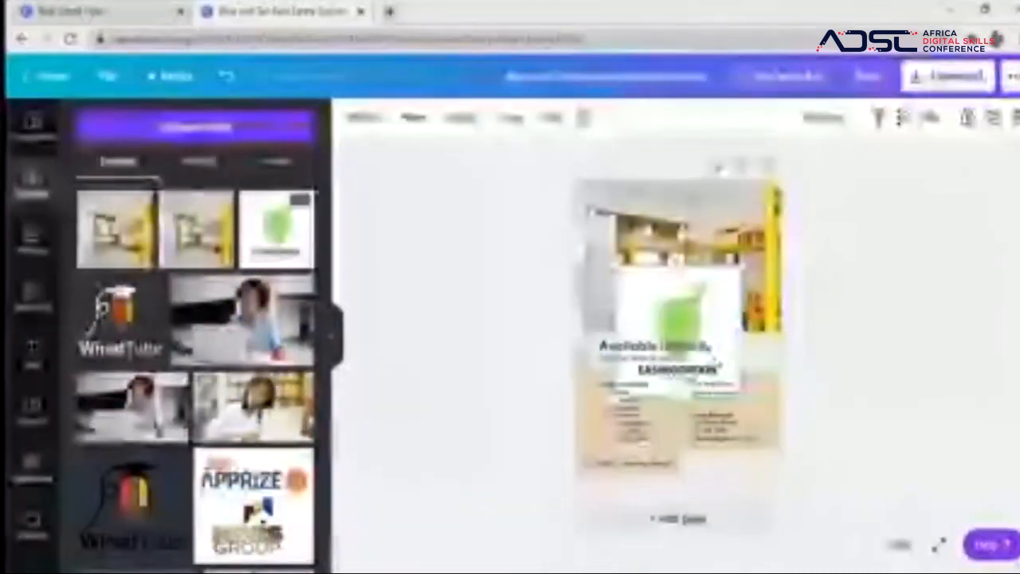
drag(688, 334, 629, 282)
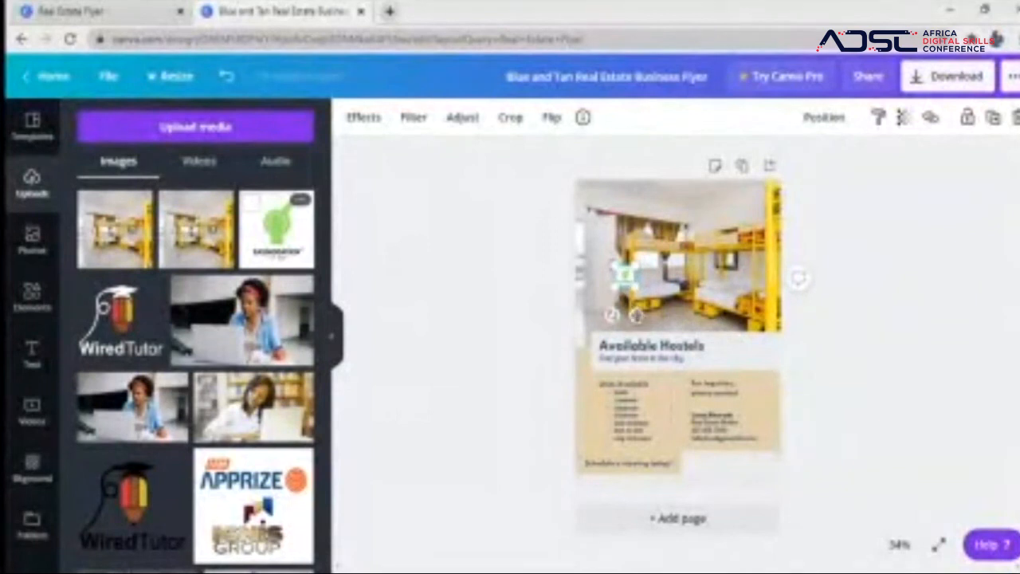
drag(636, 315, 614, 257)
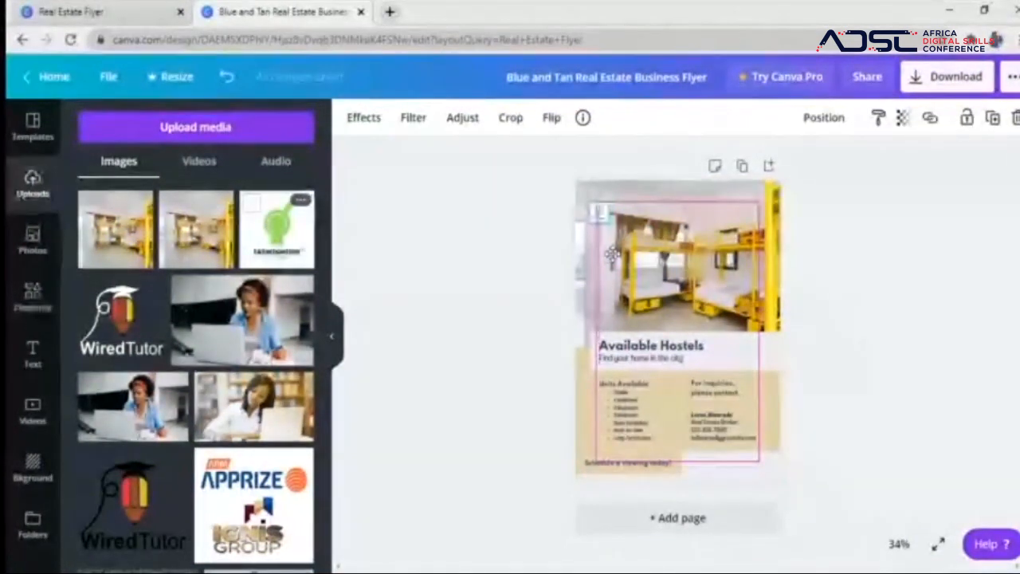
mouse_move(620, 262)
mouse_down()
mouse_move(655, 289)
mouse_move(653, 266)
mouse_move(642, 279)
mouse_move(610, 263)
mouse_move(618, 276)
mouse_move(618, 263)
mouse_move(628, 271)
mouse_move(616, 267)
mouse_move(625, 237)
mouse_move(620, 250)
mouse_up()
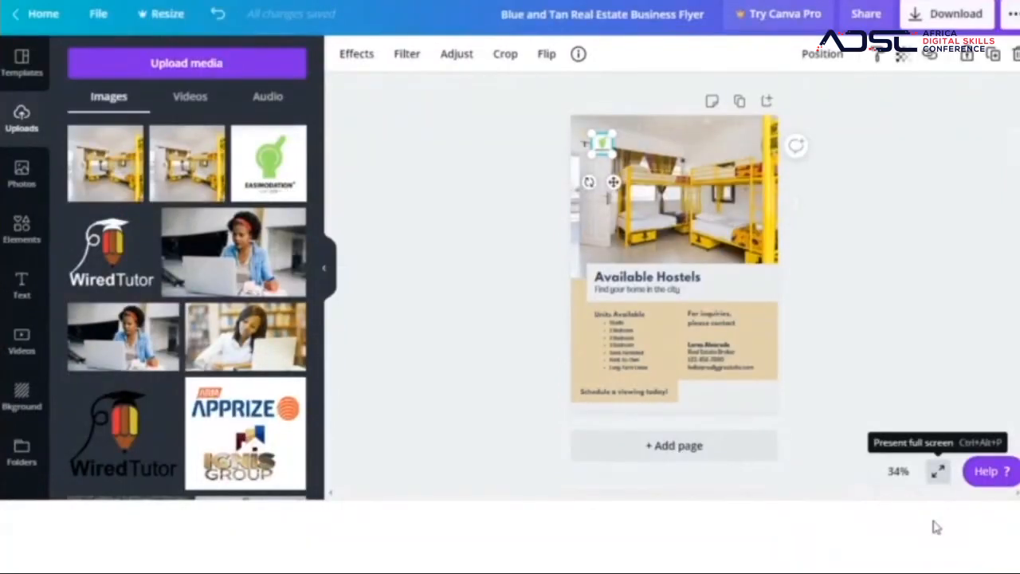
click(938, 471)
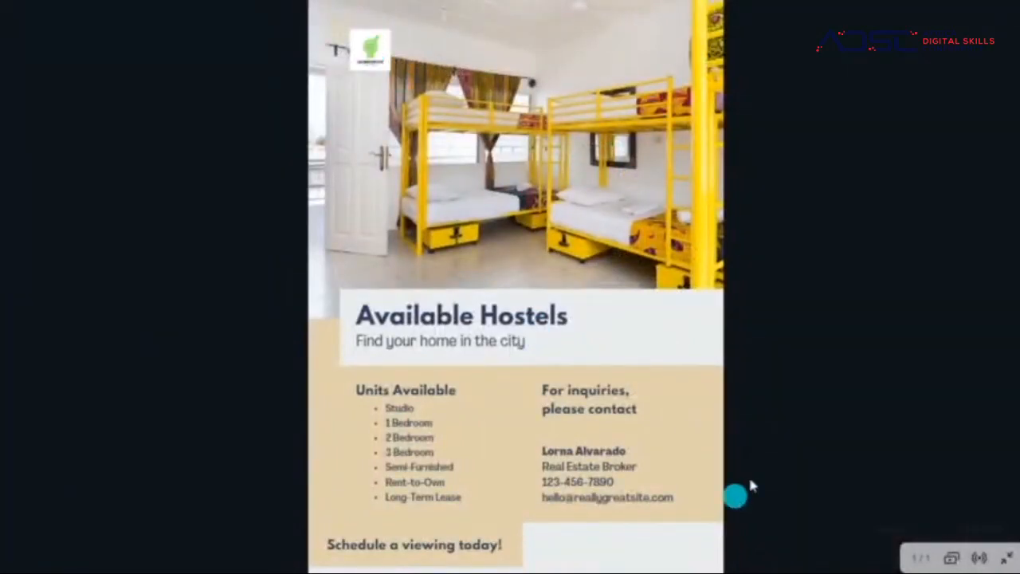
click(1005, 558)
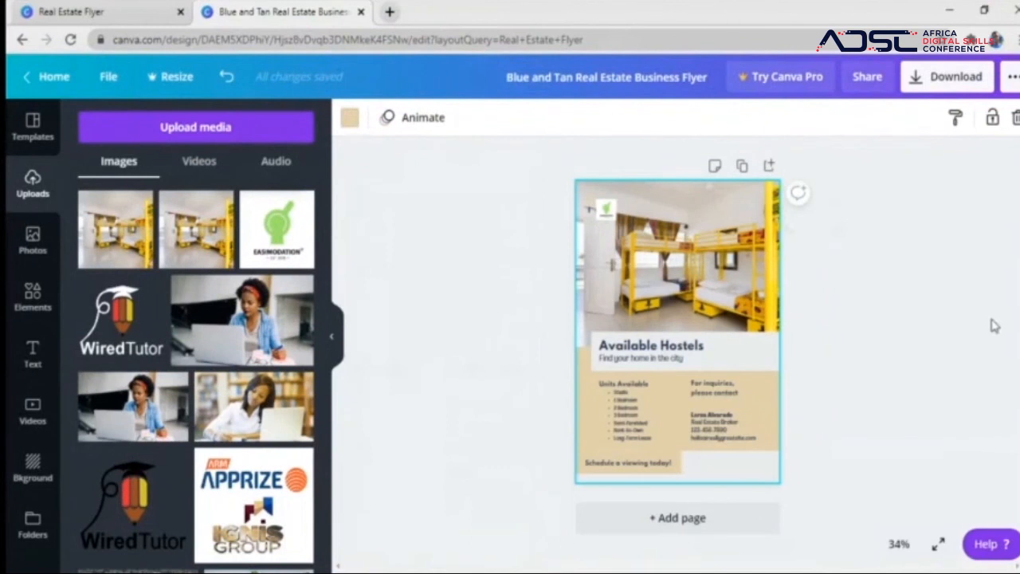
Open the design's sharing options, try looking up a collaborator by name, and clear the recipient field.
click(864, 77)
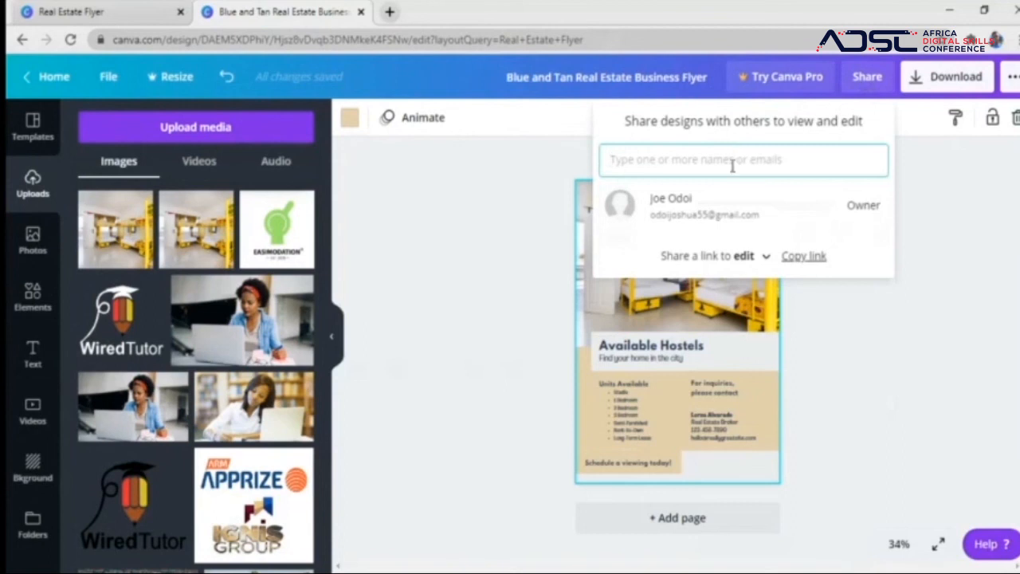
text(od)
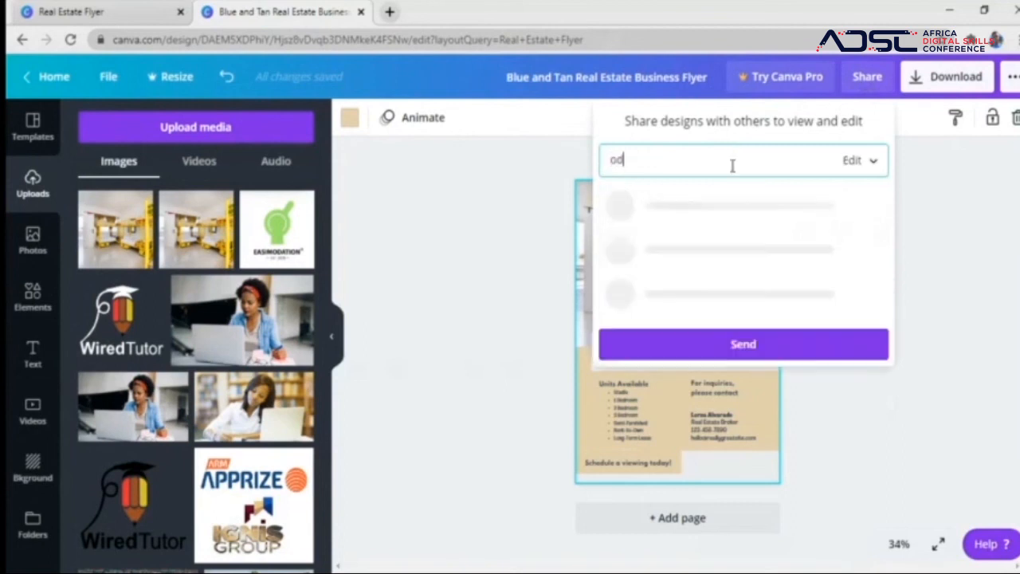
text(oio)
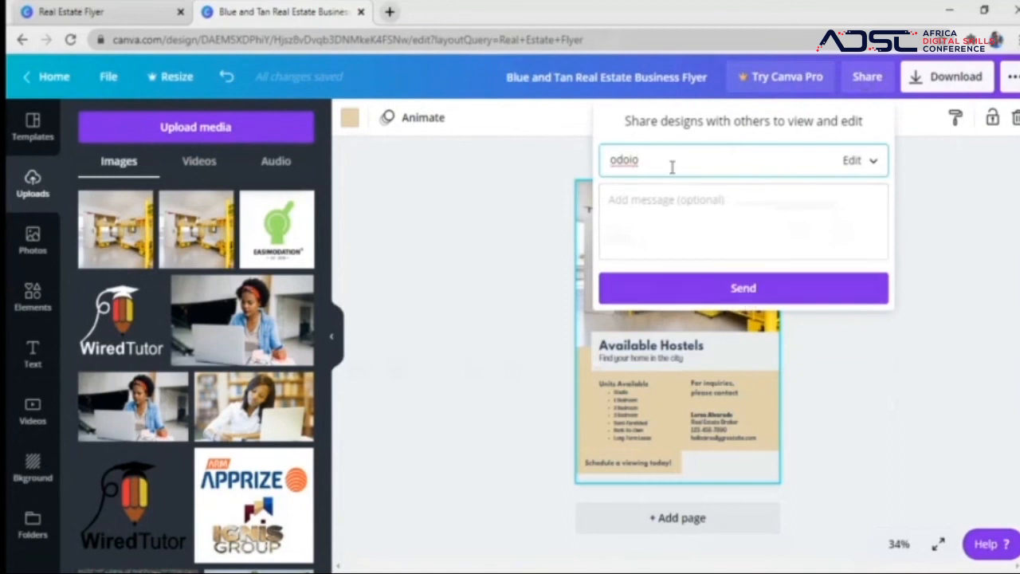
key(BackSpace)
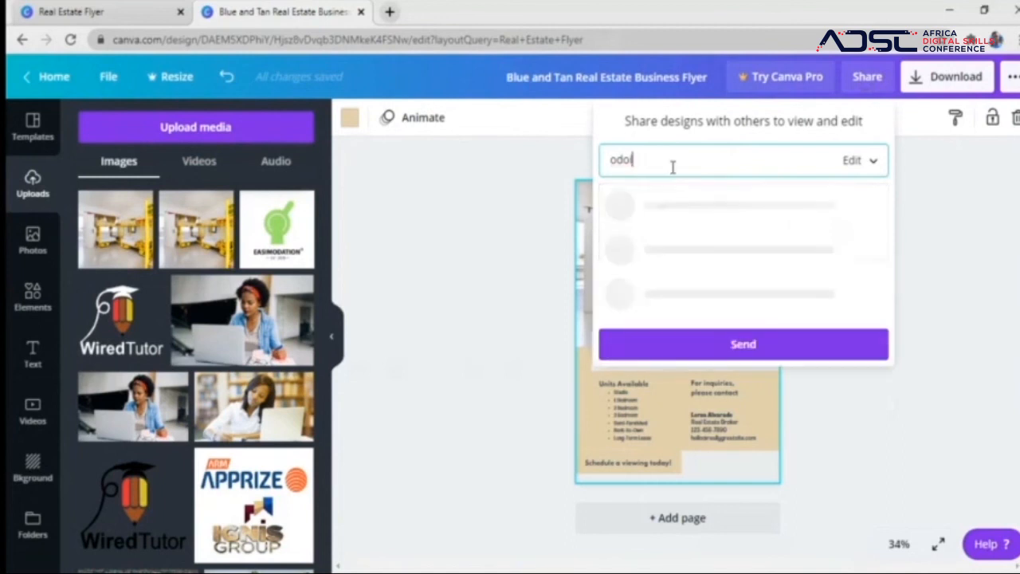
key(BackSpace)
key(BackSpace)
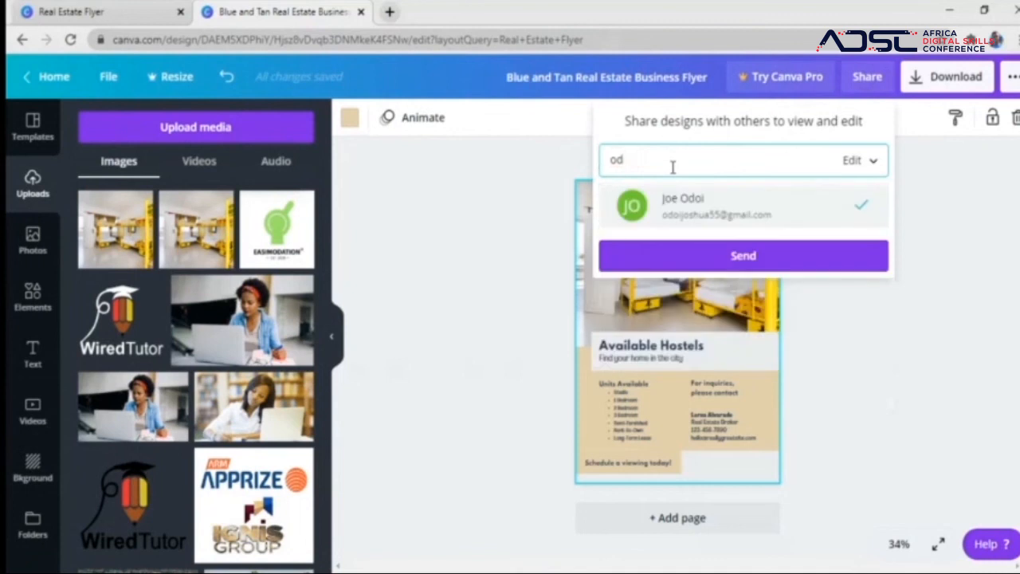
text(oi)
key(BackSpace)
key(BackSpace)
key(BackSpace)
key(BackSpace)
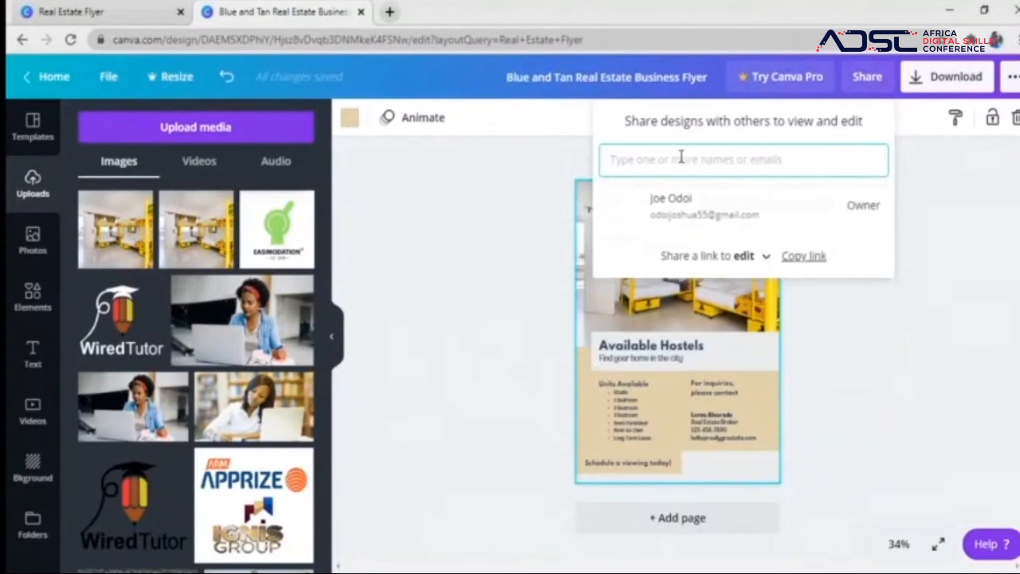
click(569, 164)
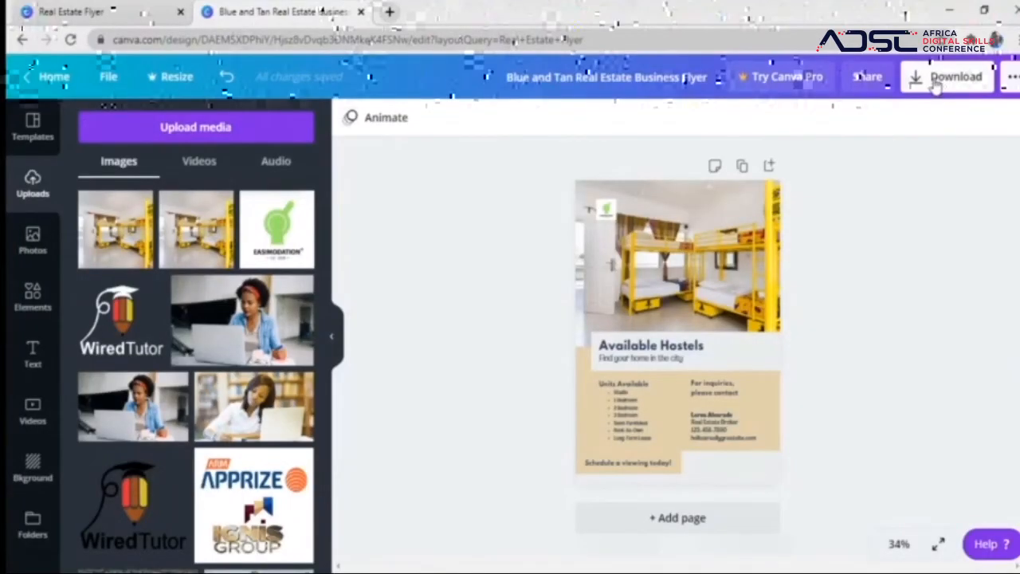
Download the flyer as a JPG file named First flyer.jpg and dismiss the Canva Pro trial offer.
click(951, 83)
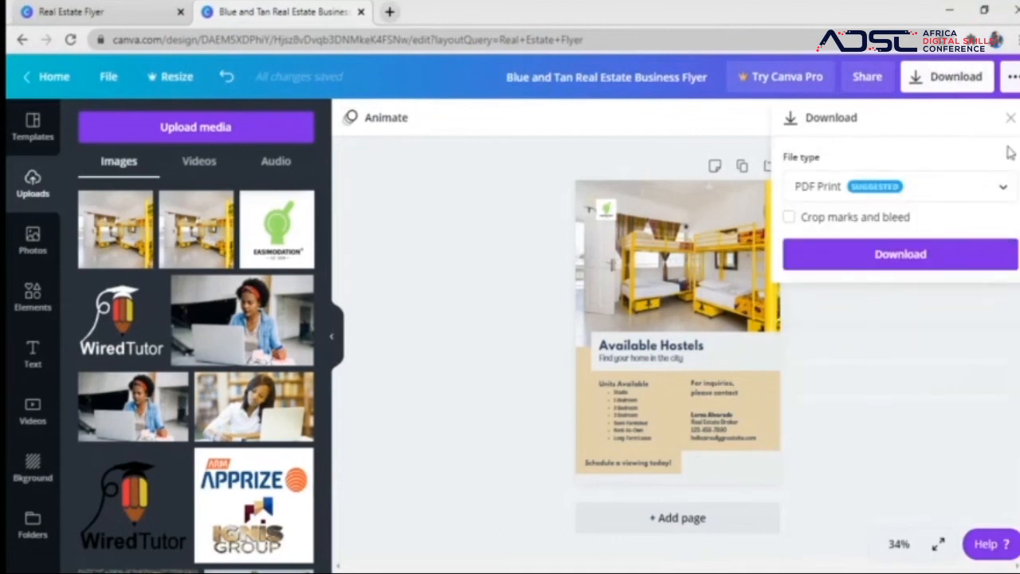
click(996, 191)
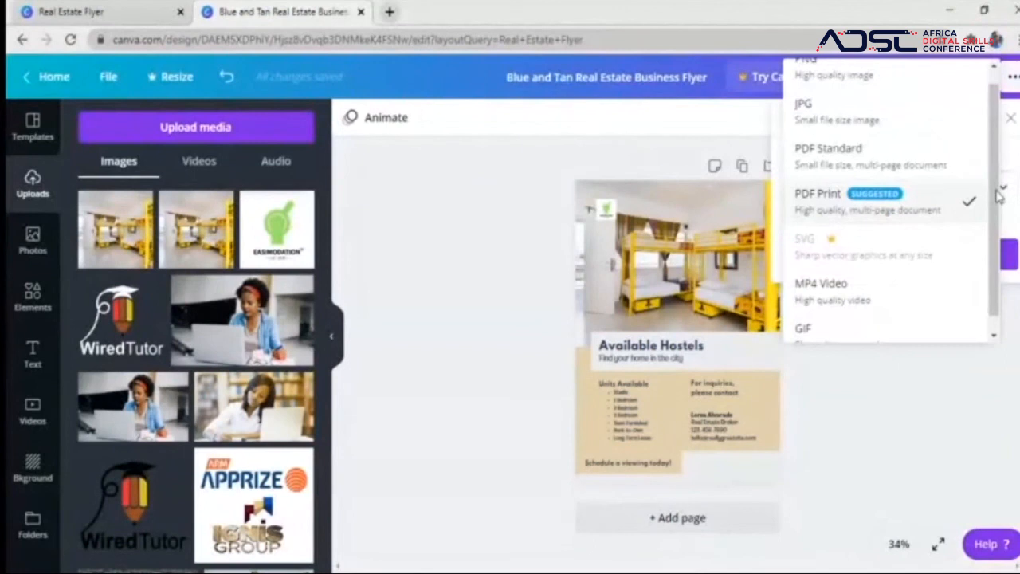
click(901, 120)
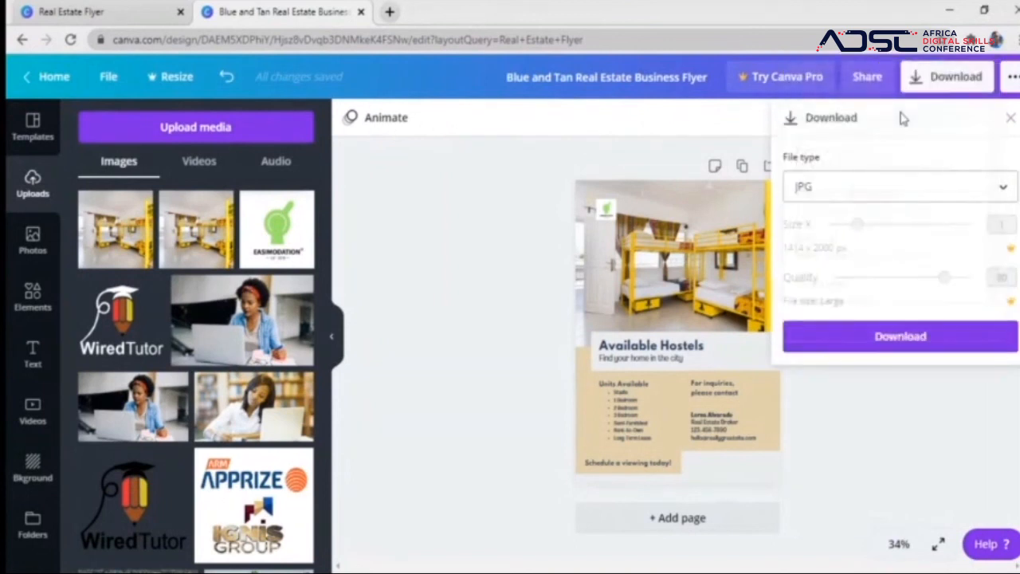
click(897, 337)
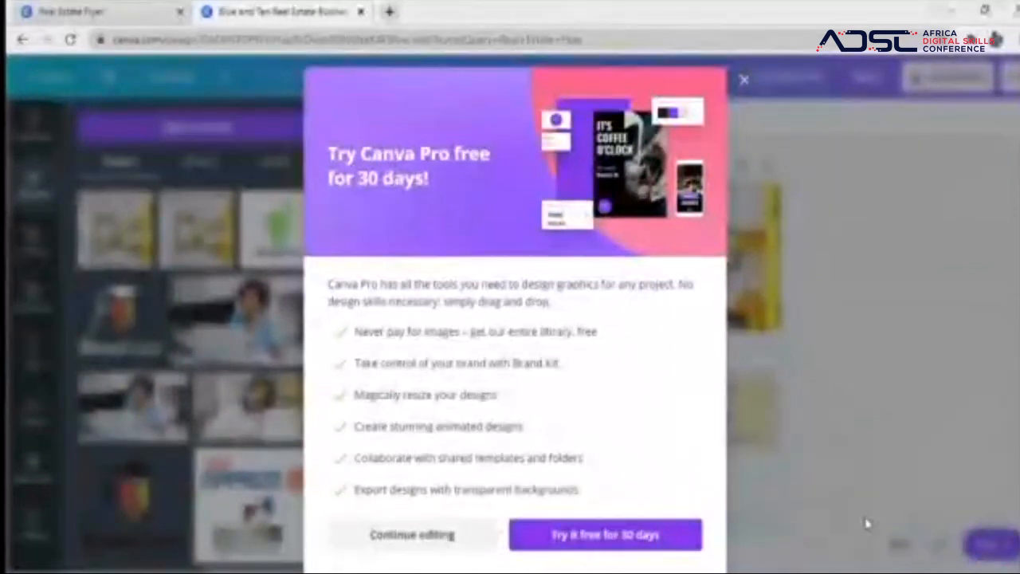
click(744, 81)
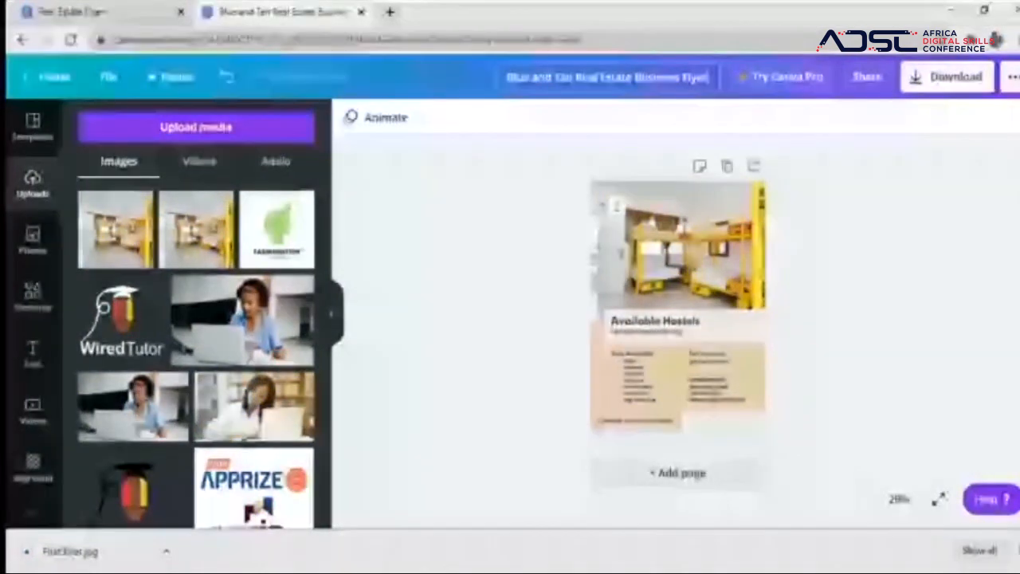
Rename the design as First Flyer.
key(BackSpace)
key(BackSpace)
key(BackSpace)
key(BackSpace)
key(BackSpace)
key(BackSpace)
key(BackSpace)
key(BackSpace)
key(BackSpace)
key(BackSpace)
key(BackSpace)
key(BackSpace)
key(BackSpace)
key(BackSpace)
key(BackSpace)
key(BackSpace)
key(BackSpace)
key(BackSpace)
key(BackSpace)
key(BackSpace)
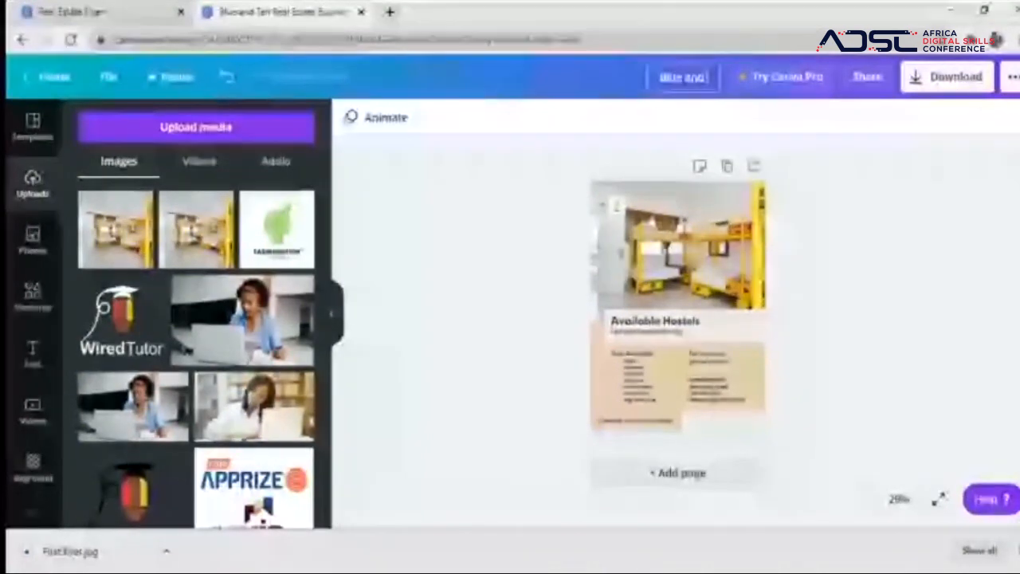
key(BackSpace)
key(BackSpace)
key(BackSpace)
key(BackSpace)
key(BackSpace)
key(BackSpace)
key(BackSpace)
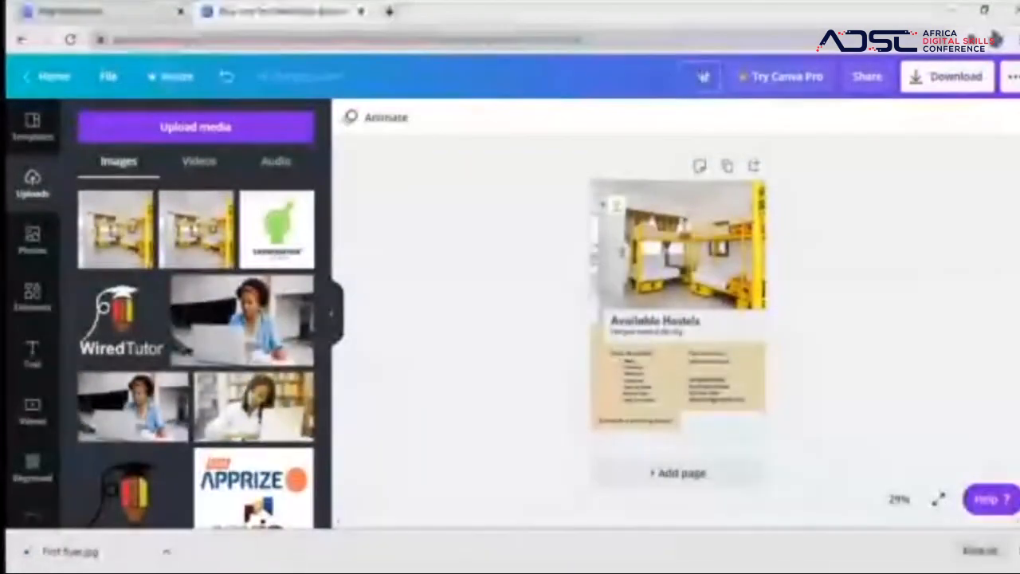
text(First)
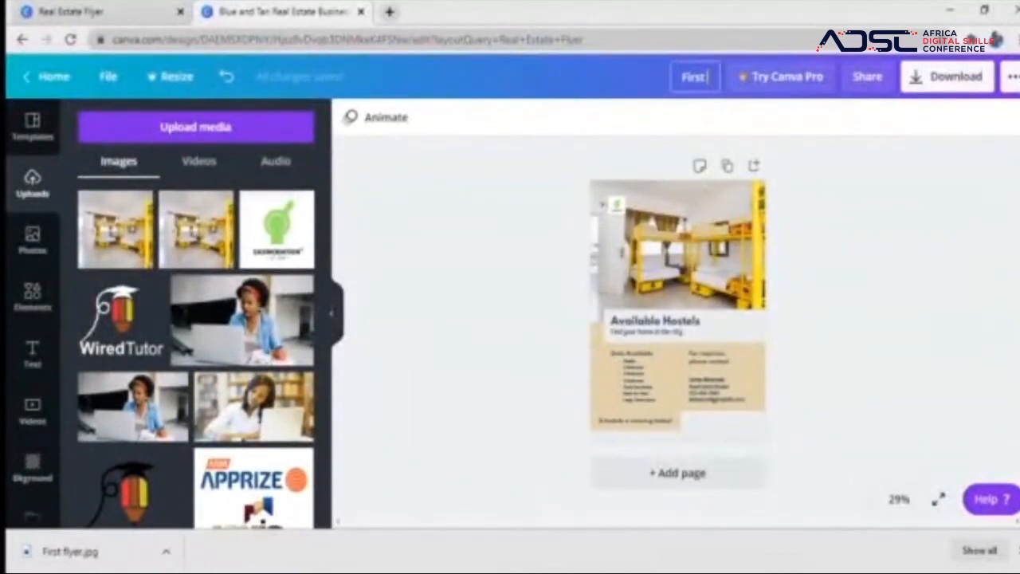
text( Flyer)
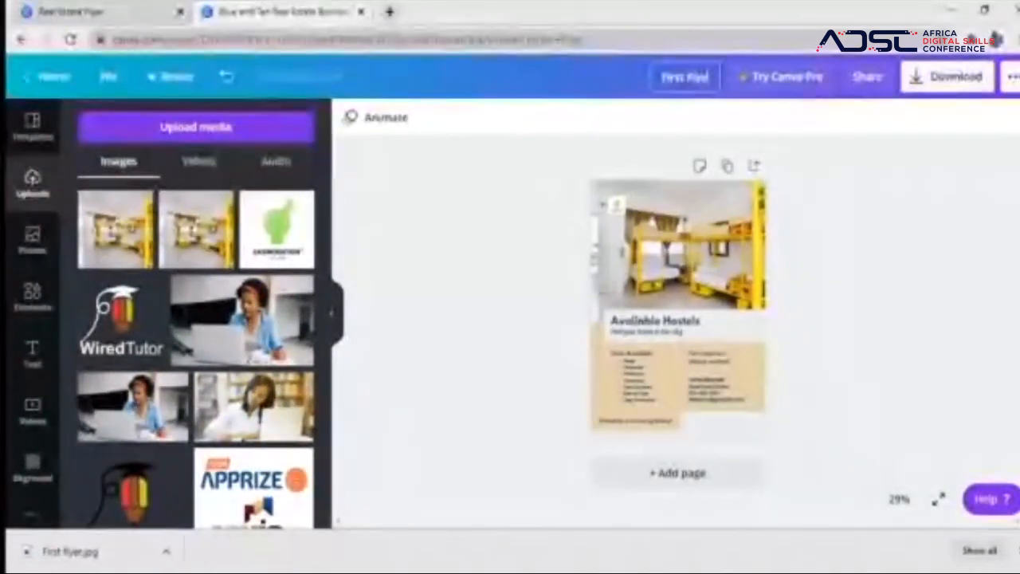
key(Return)
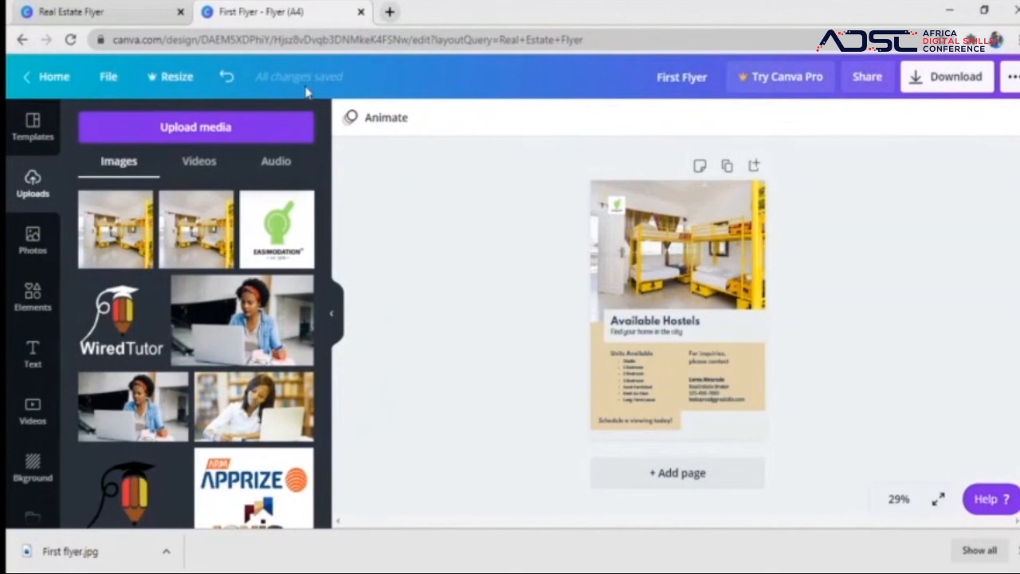
Leave the editor, show all saved designs, and briefly select and deselect the First Flyer design.
click(52, 77)
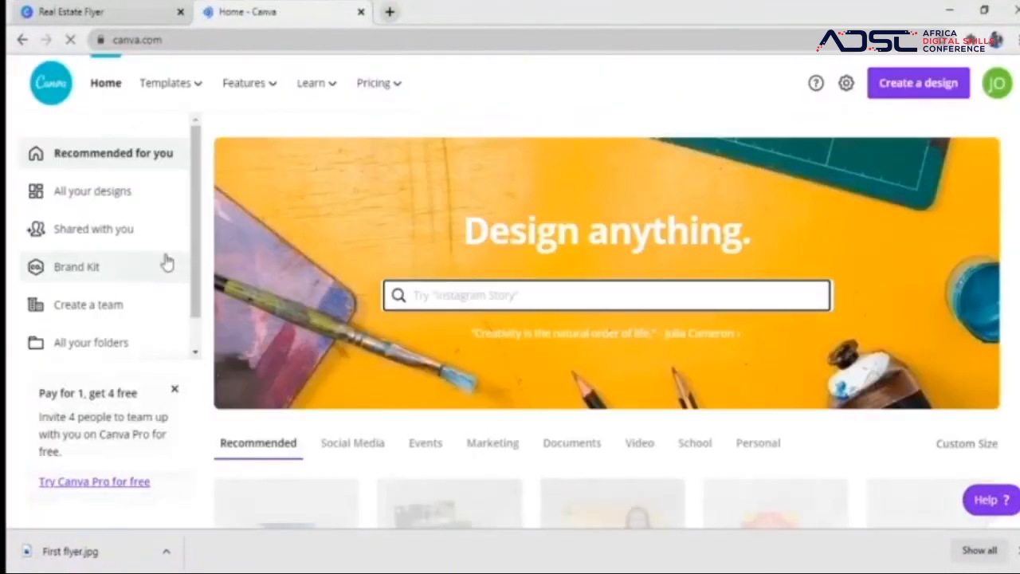
click(134, 202)
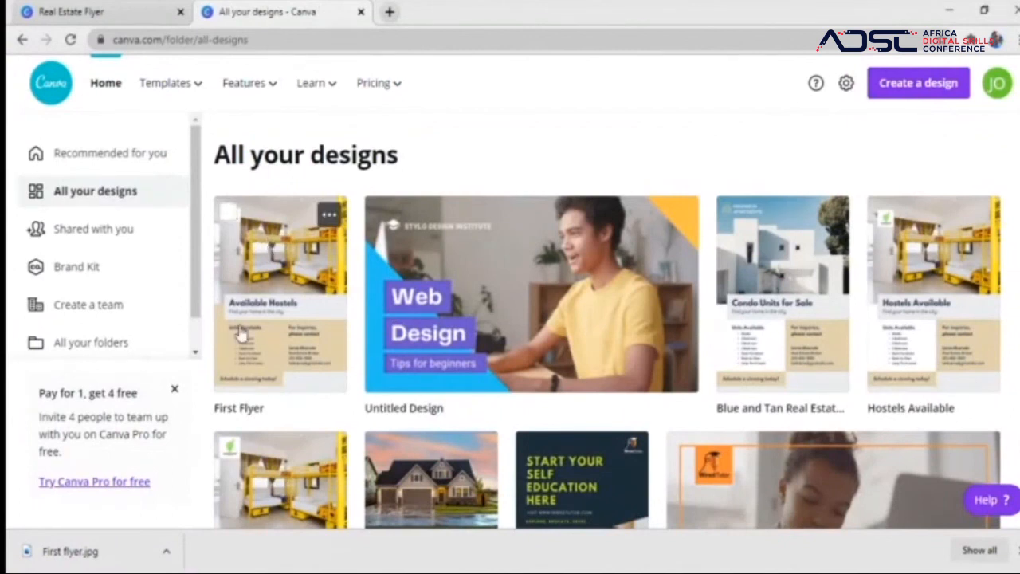
click(226, 215)
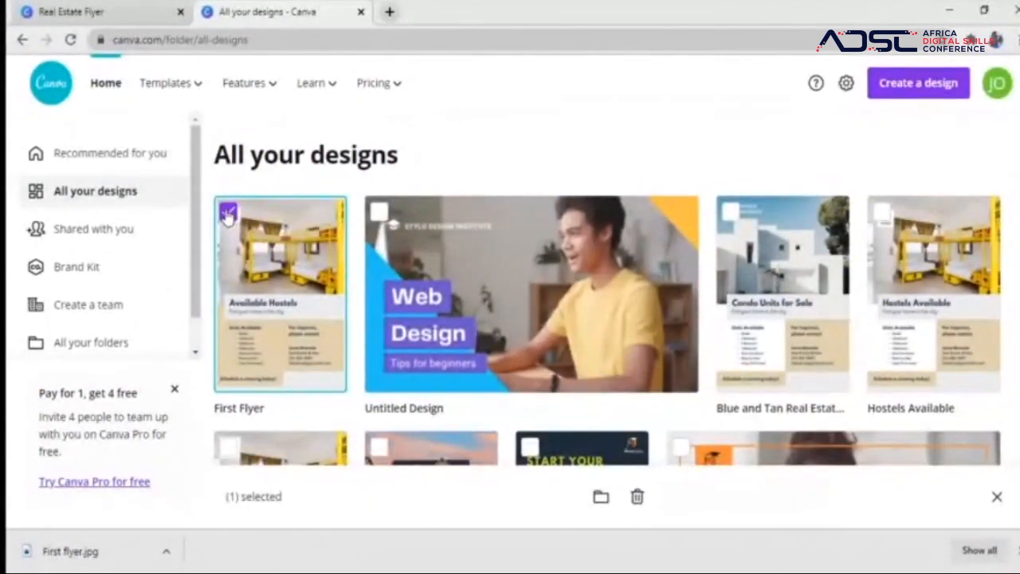
click(226, 215)
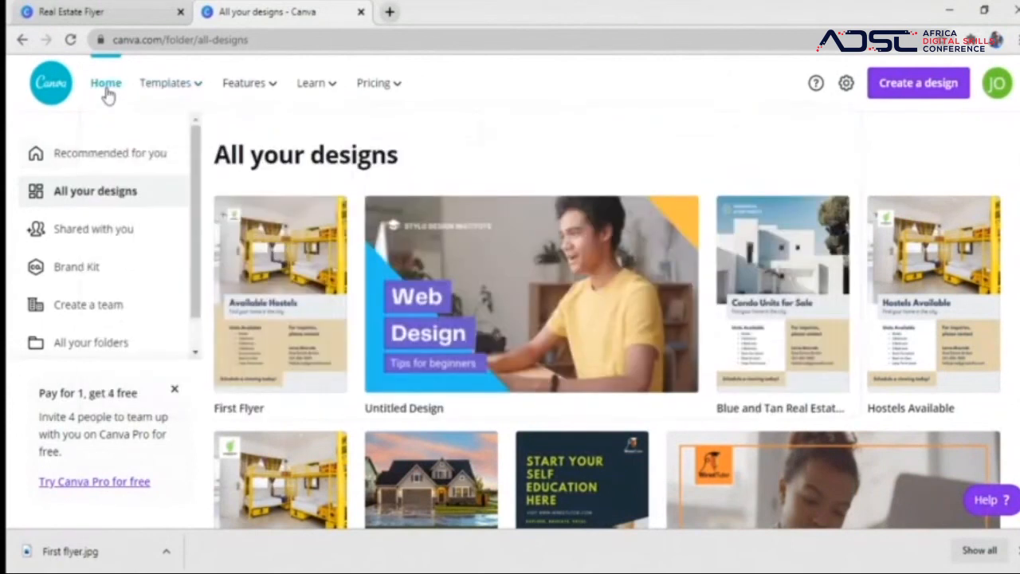
Return to the home page and create a blank design of the Video type from the Video category.
click(107, 89)
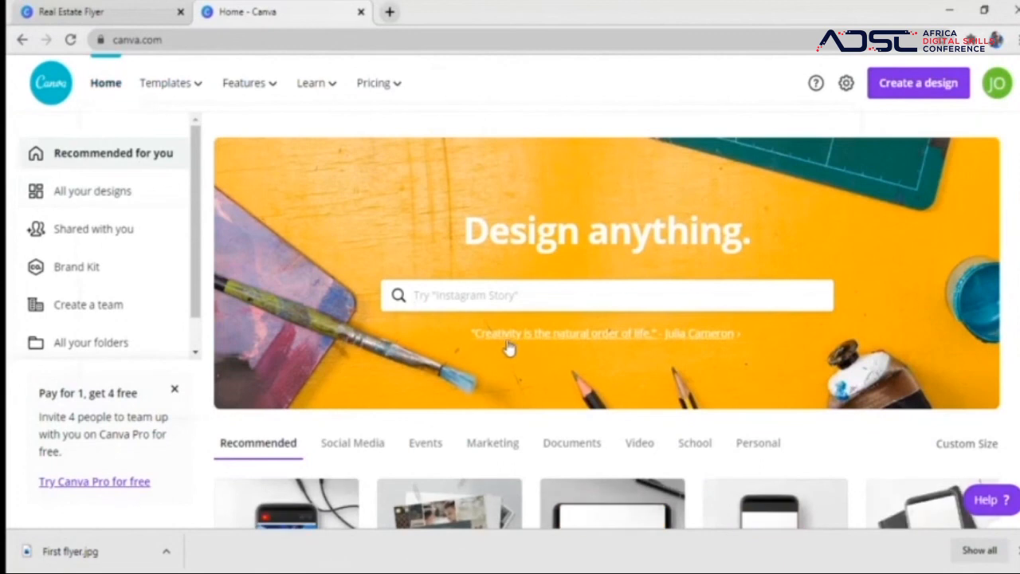
click(421, 294)
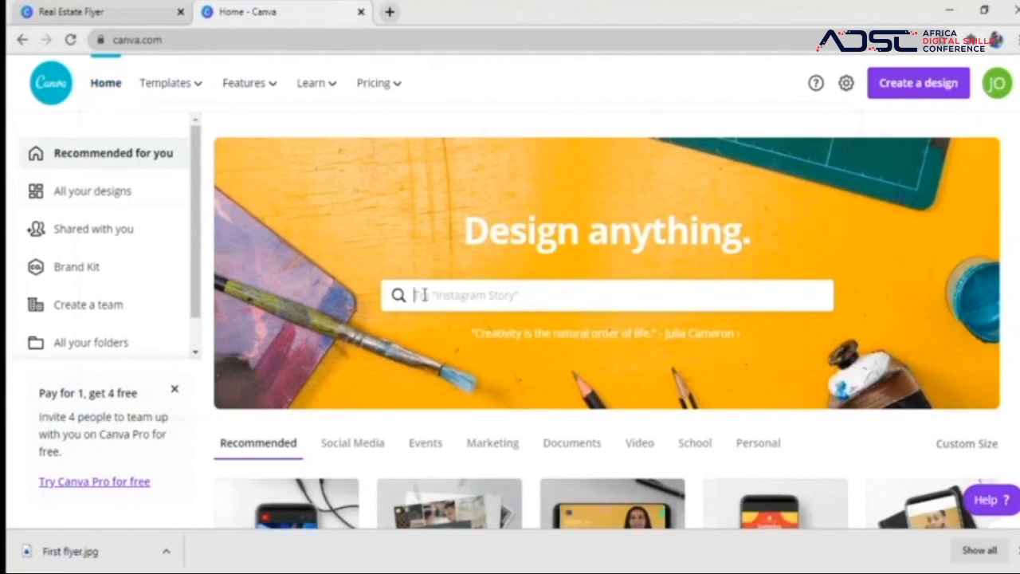
click(646, 450)
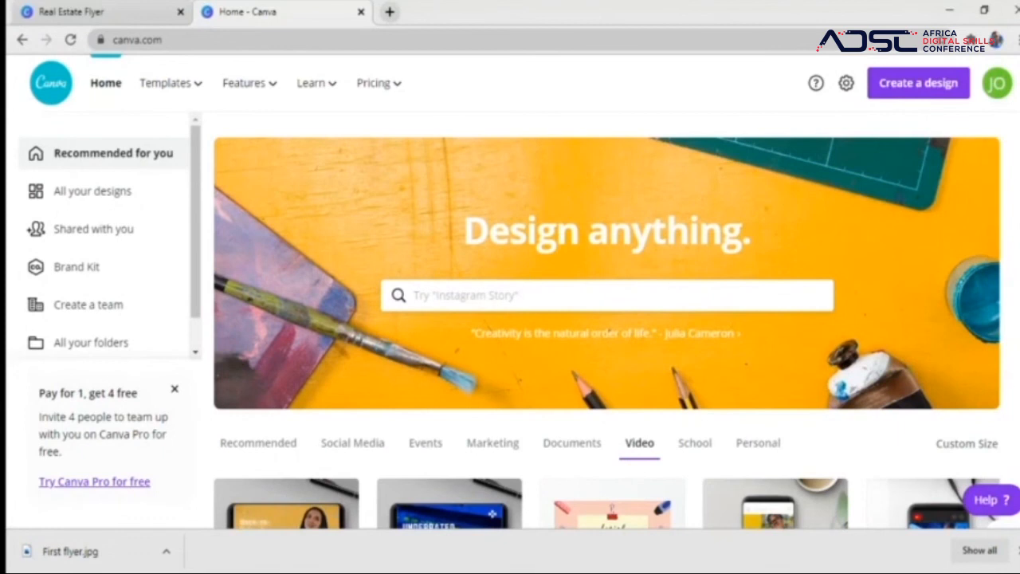
scroll(765, 413, down, 3)
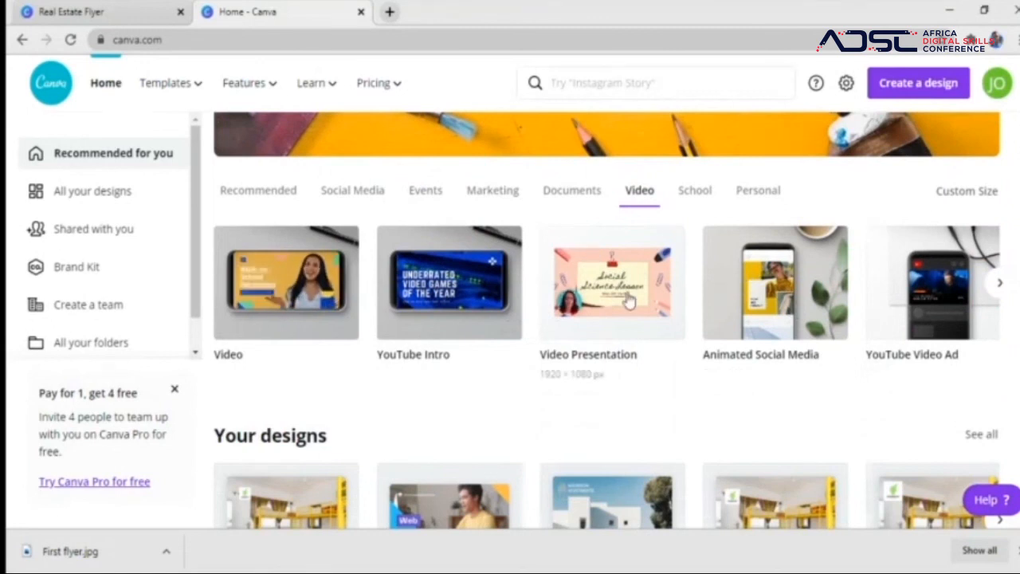
click(274, 306)
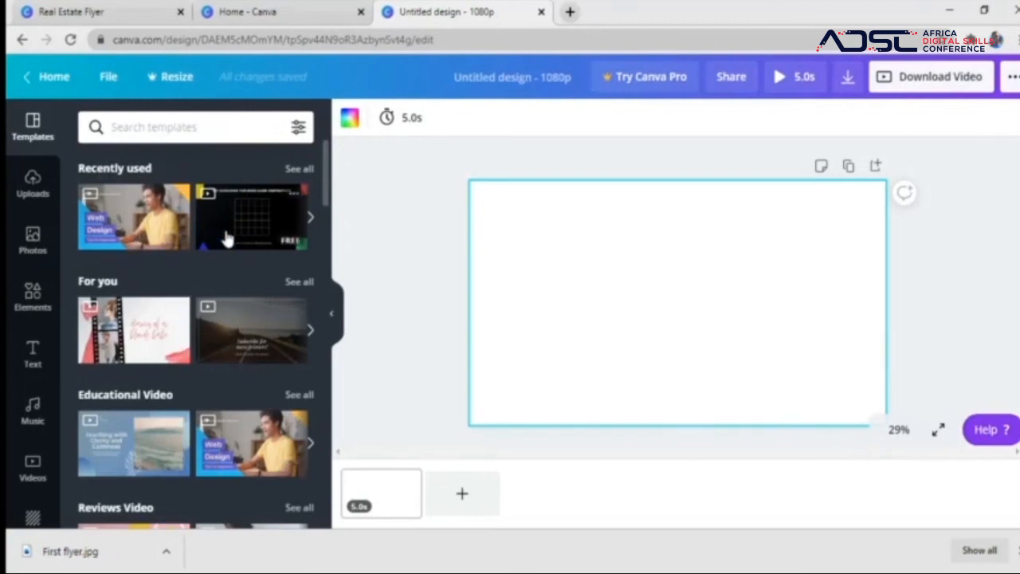
Apply all 6 pages of the recently used Purple and Blue Design Education Remote Learning video template.
click(127, 236)
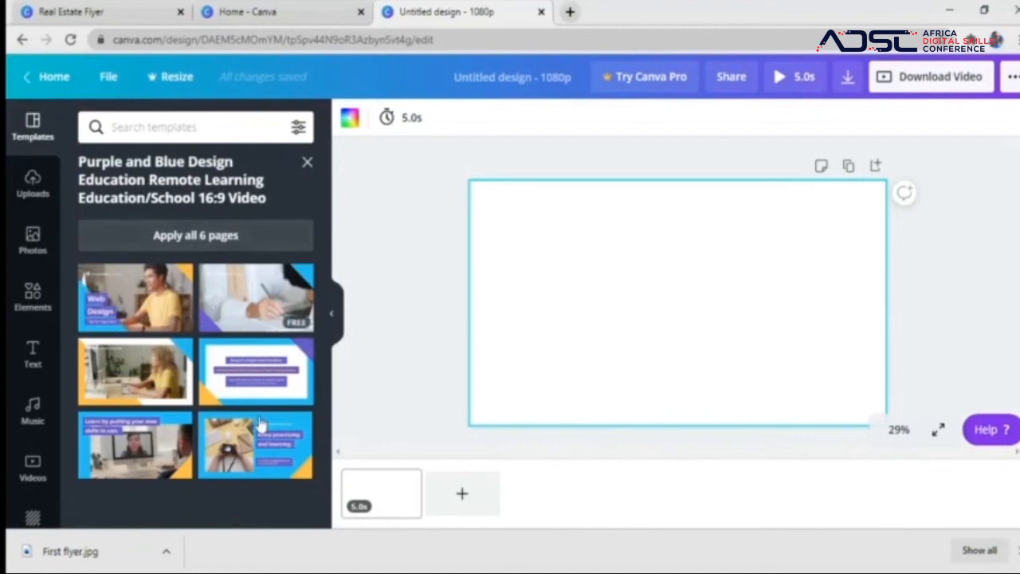
click(215, 239)
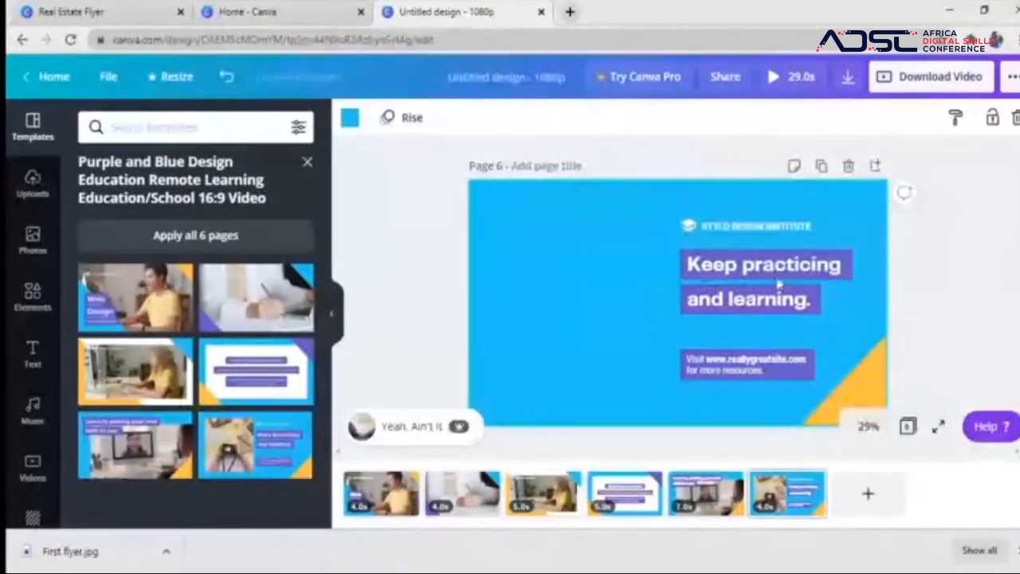
Replace the word "Web" on page 1 with "Graphic" and widen its text box so the word fits on one line.
click(381, 490)
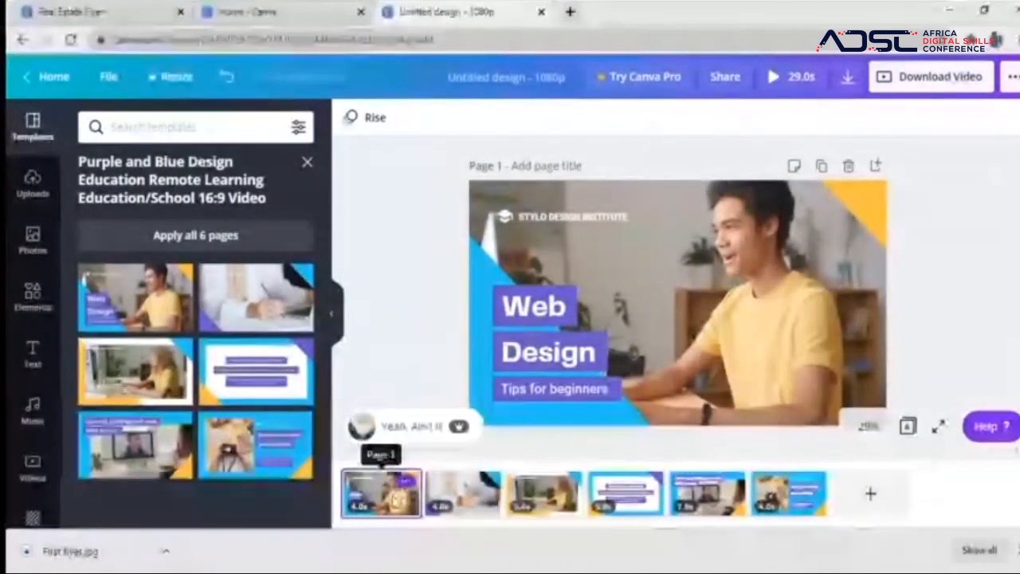
click(538, 323)
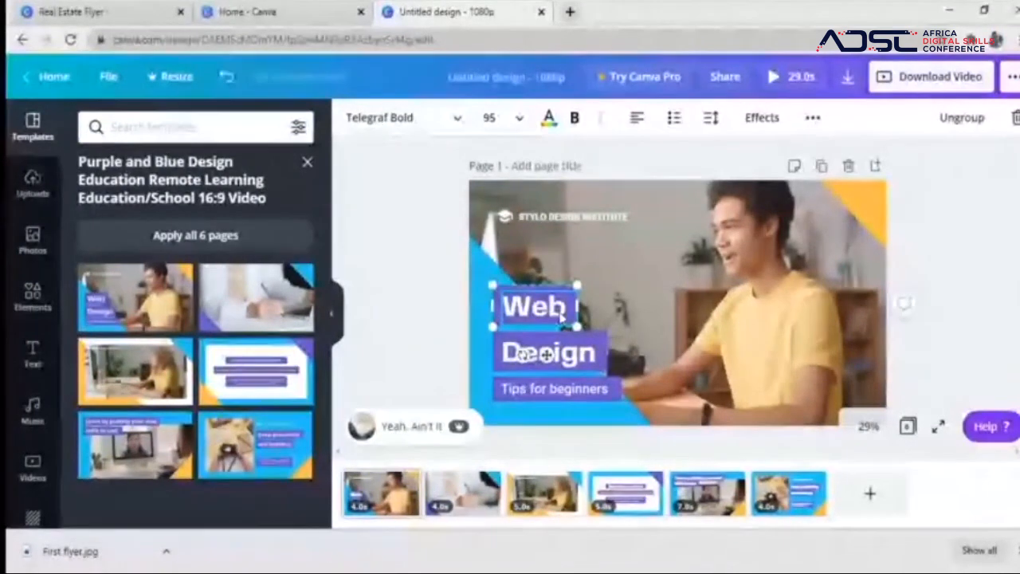
double_click(562, 316)
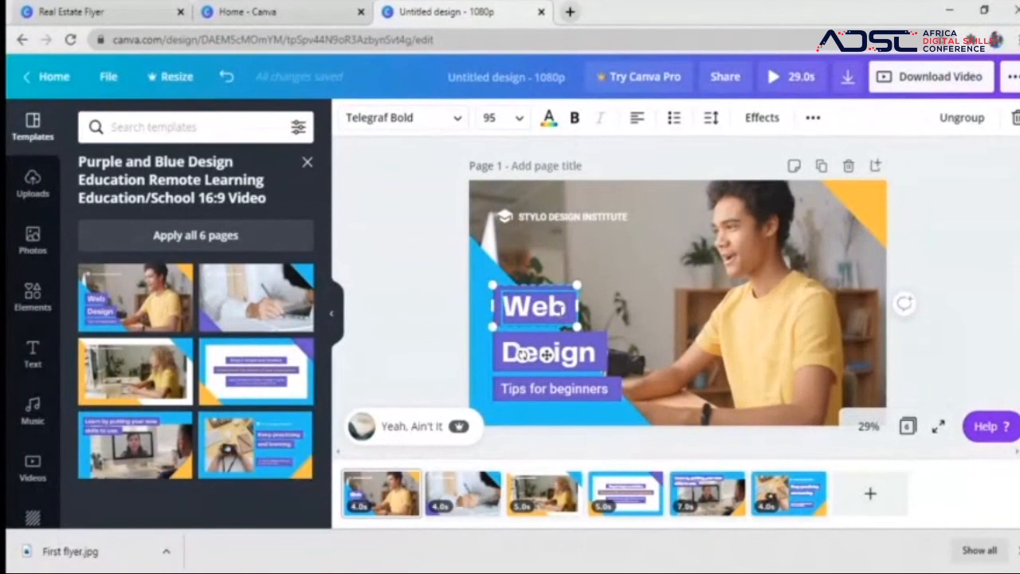
key(BackSpace)
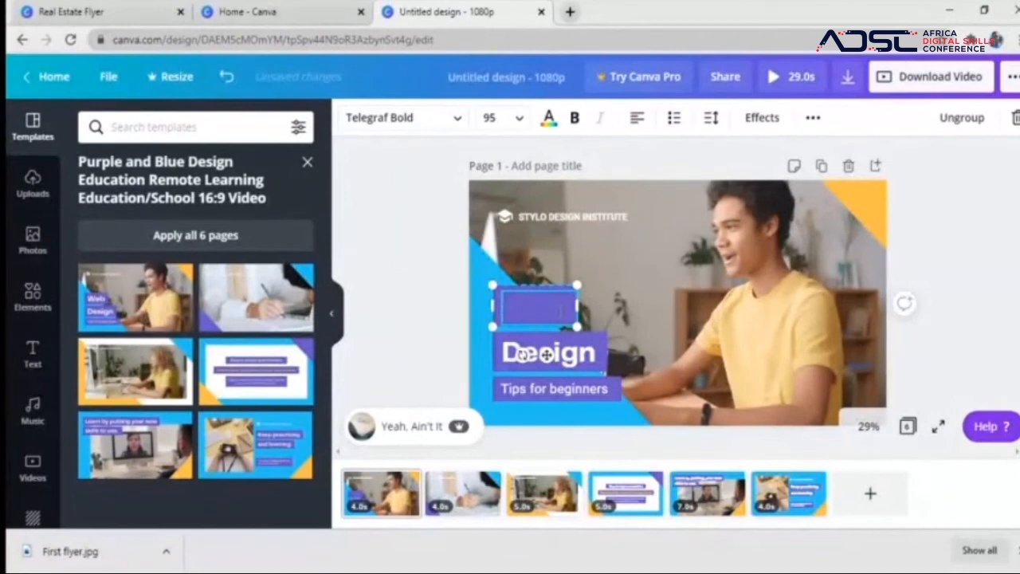
text(Graph)
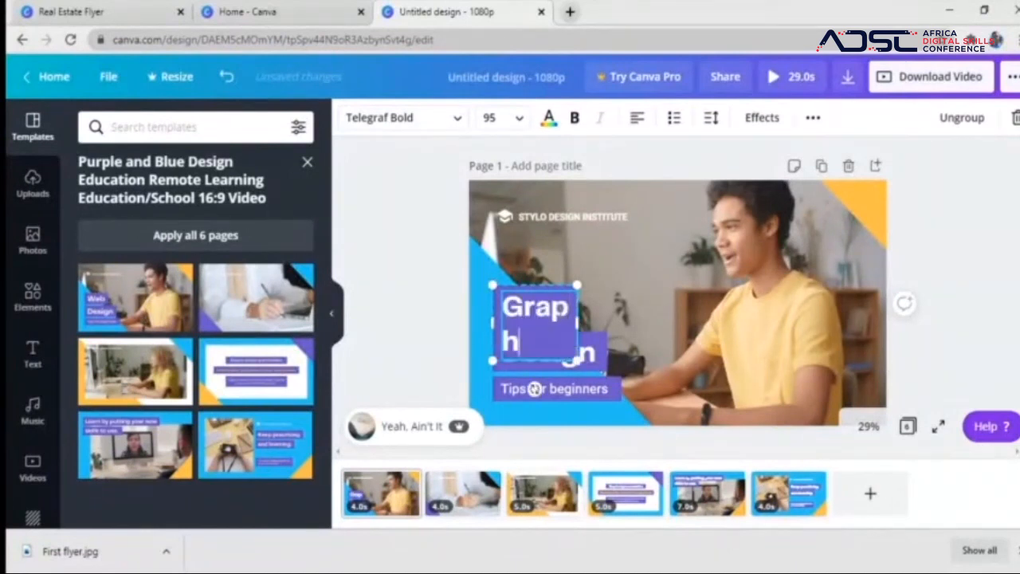
text(ic)
drag(580, 360, 615, 309)
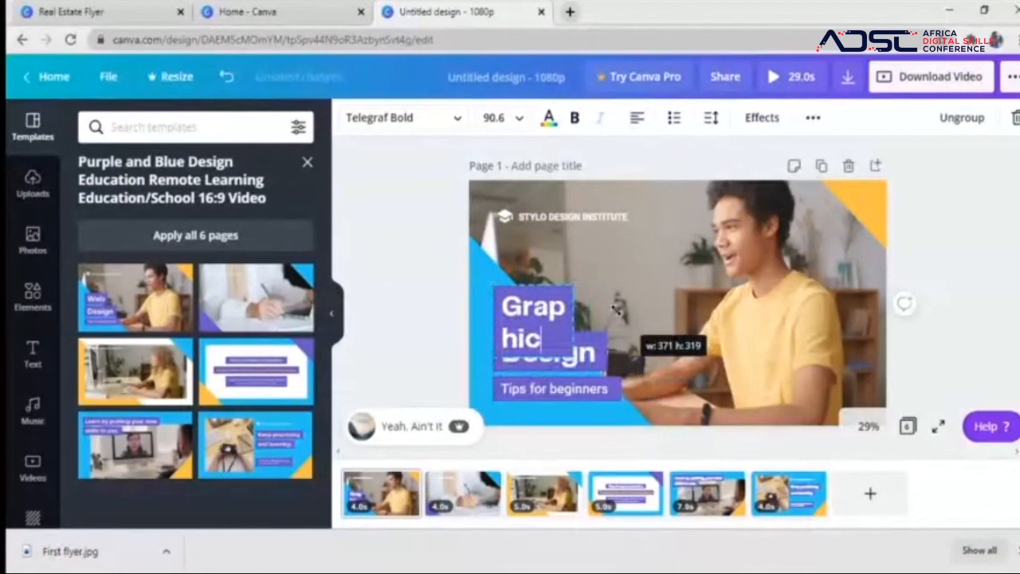
drag(615, 310, 620, 327)
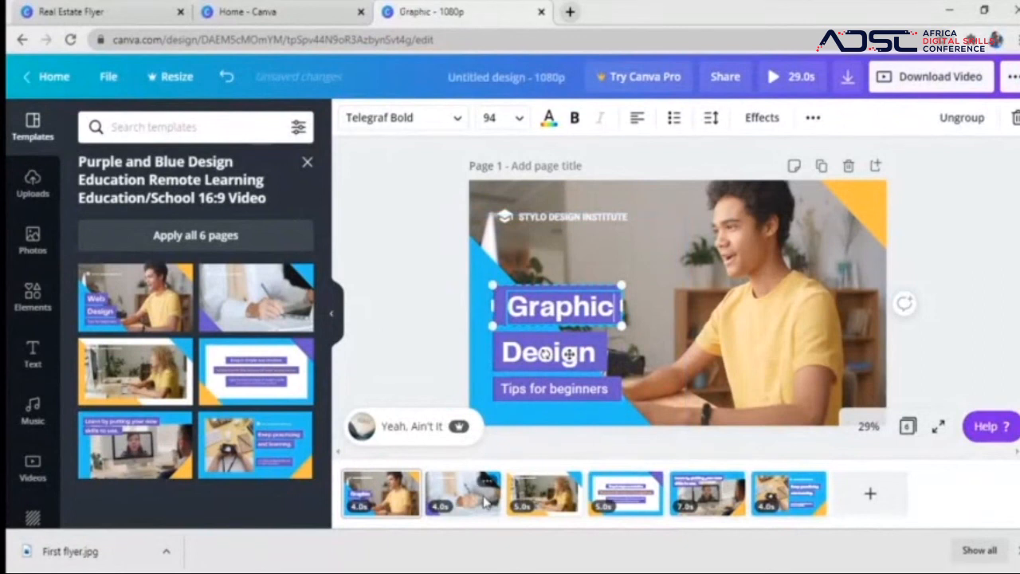
Look through pages 2, 3 and 4 of the video.
click(485, 500)
click(550, 491)
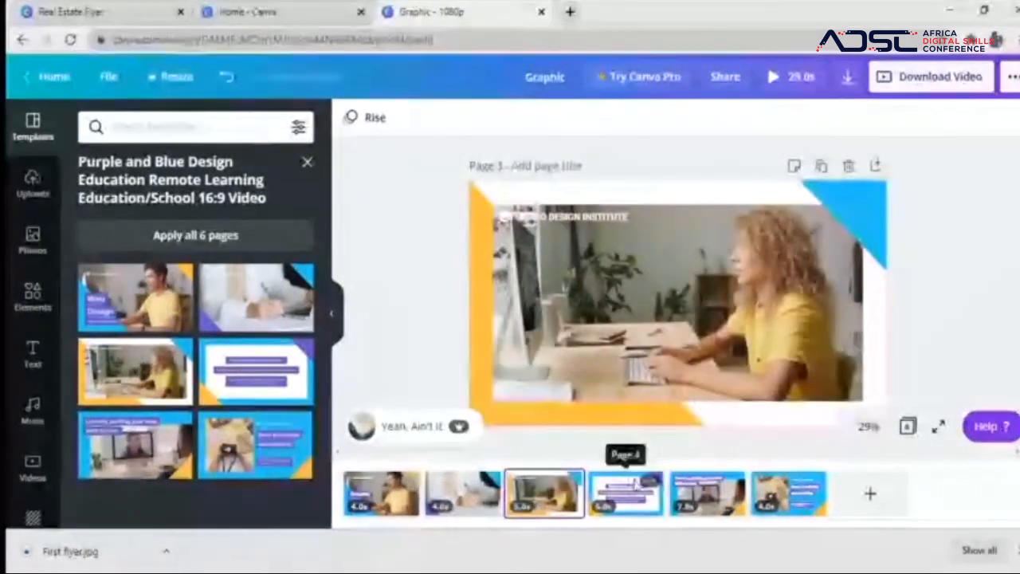
click(632, 485)
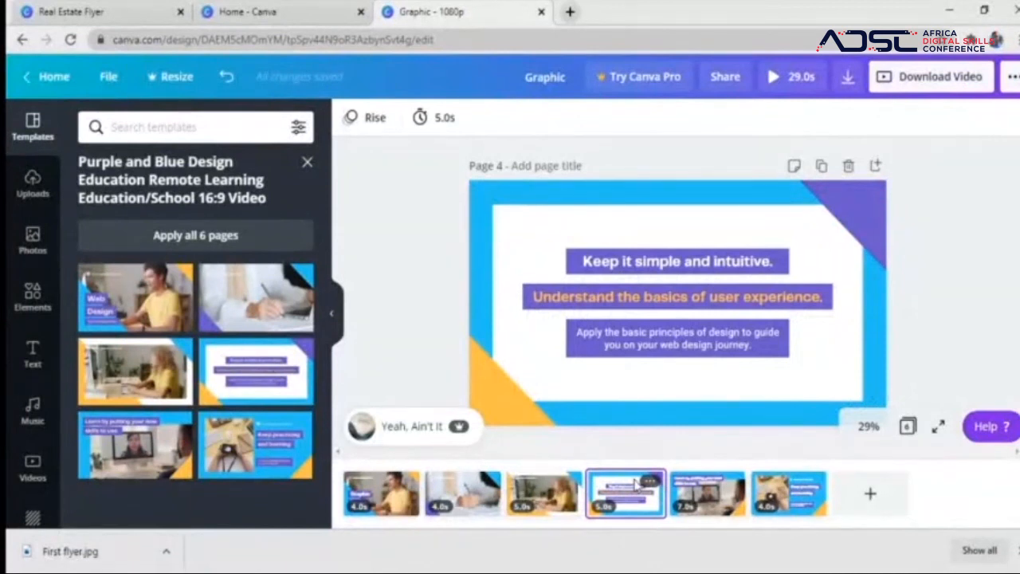
Replace the video's soundtrack with the Epic Thoughts track and play it.
click(31, 412)
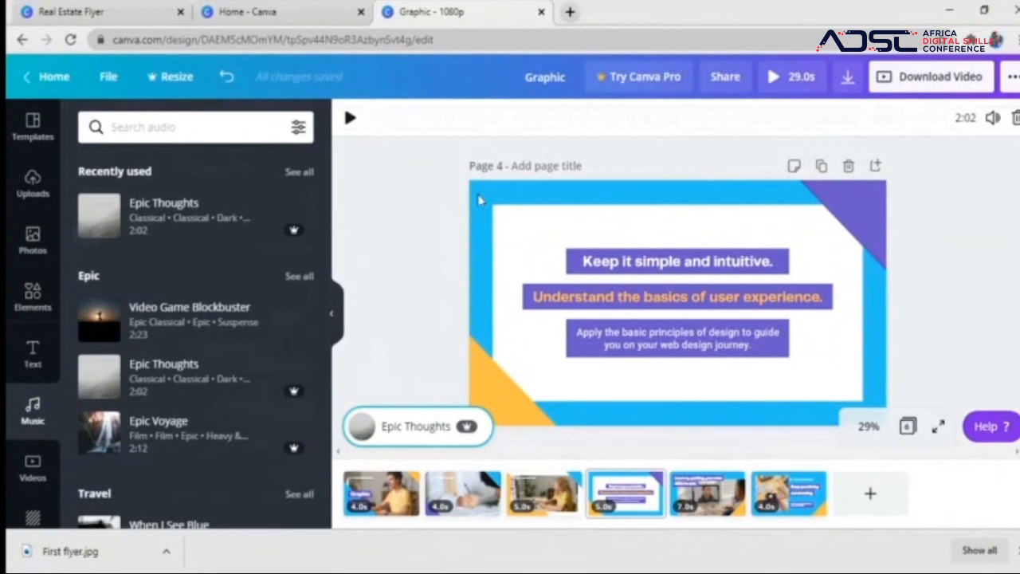
key(space)
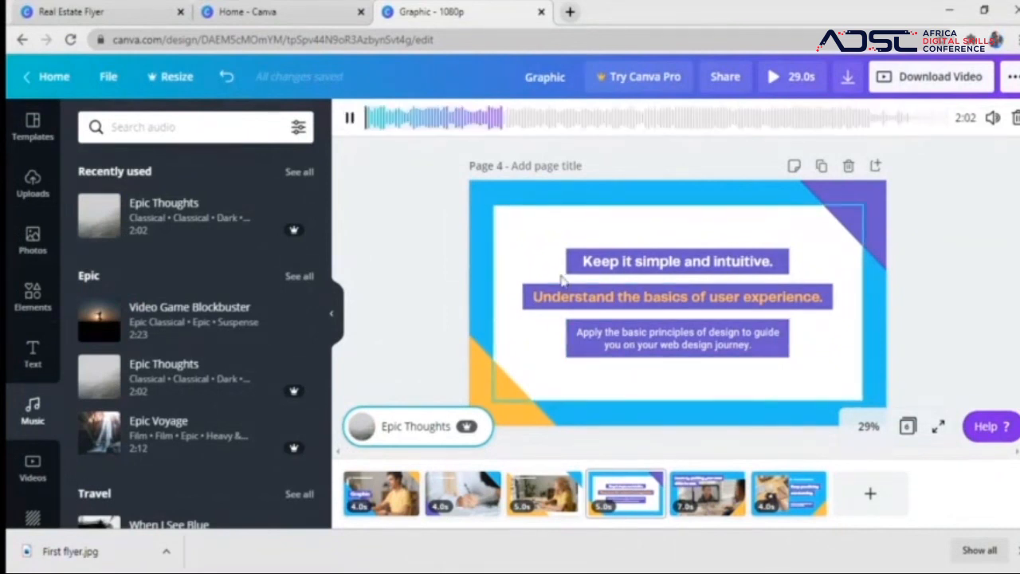